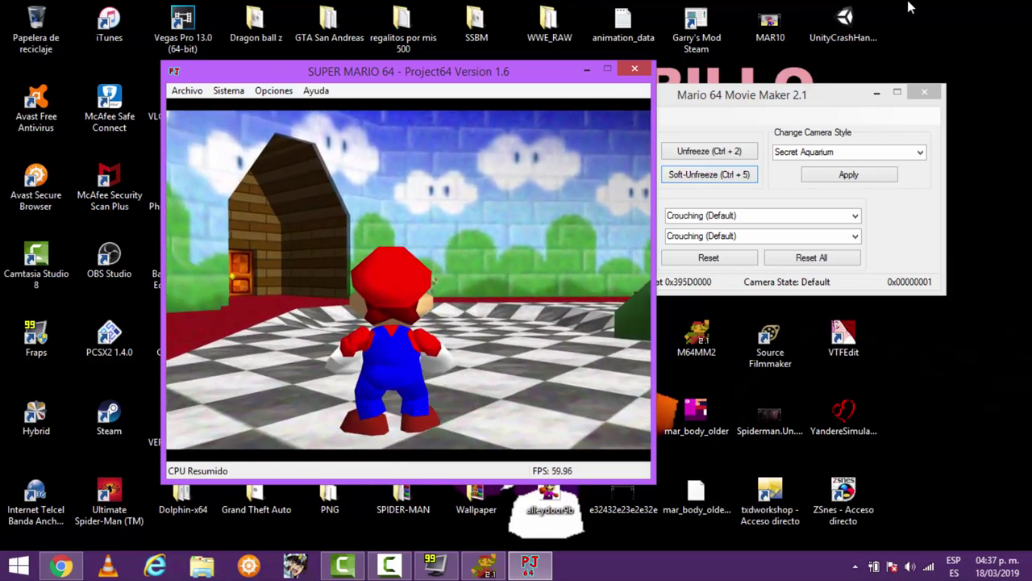
Soft-freeze the camera in Mario 64 Movie Maker and return to the Project64 game window
click(789, 100)
click(628, 176)
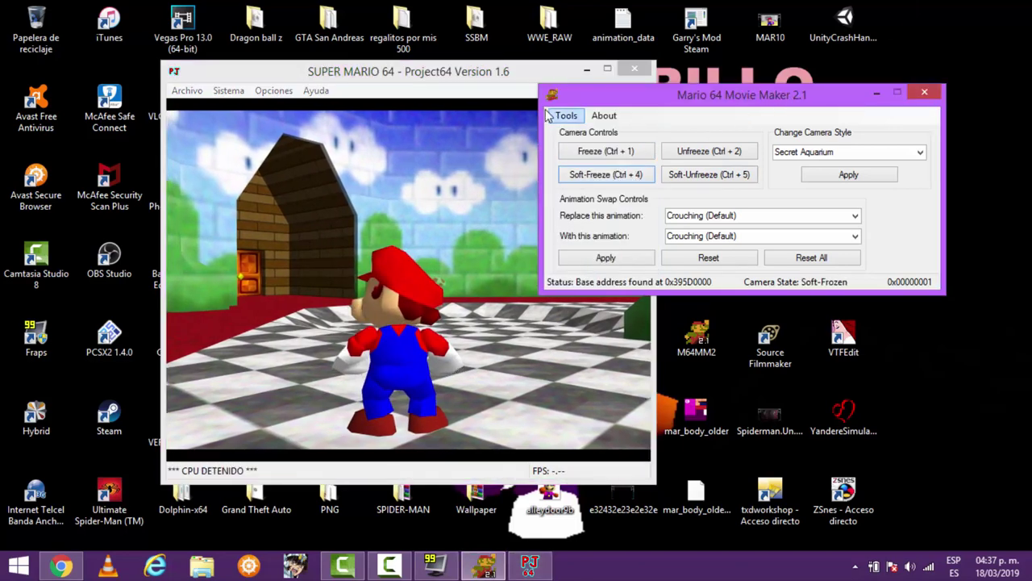
click(531, 92)
key(Down)
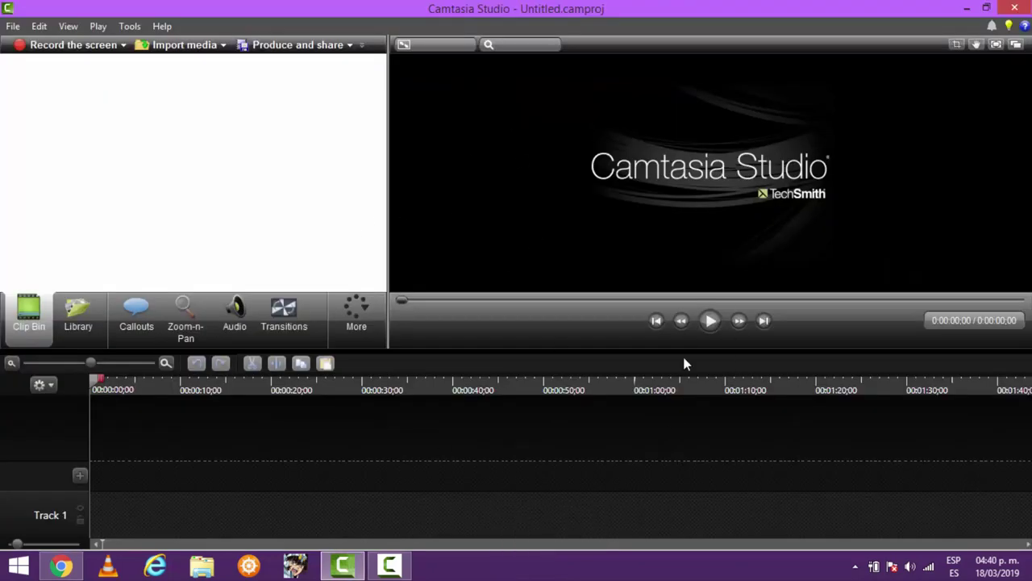
In Camtasia Studio, import the four Project64 clips from the videos folder in Escritorio
click(183, 46)
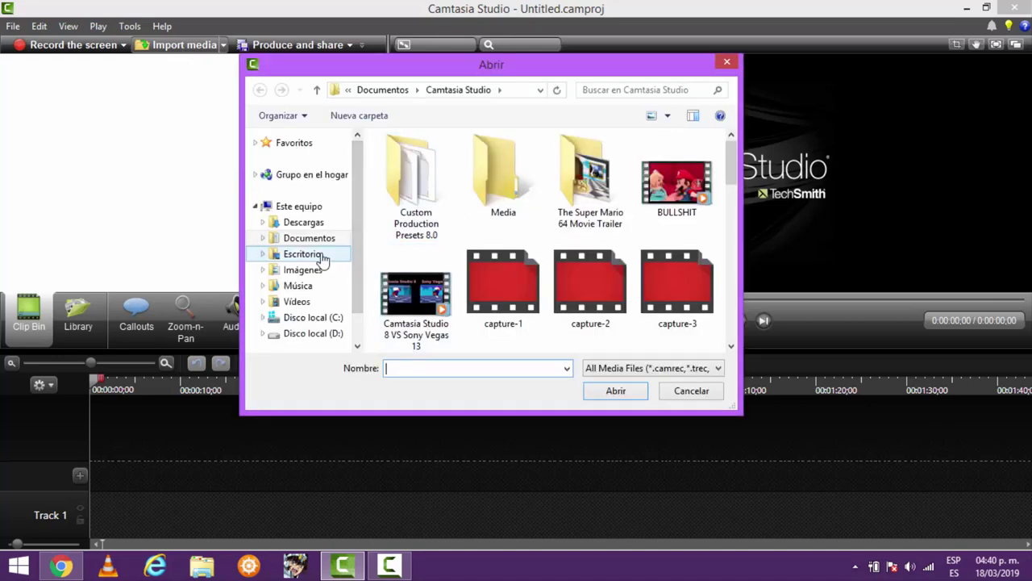
click(327, 255)
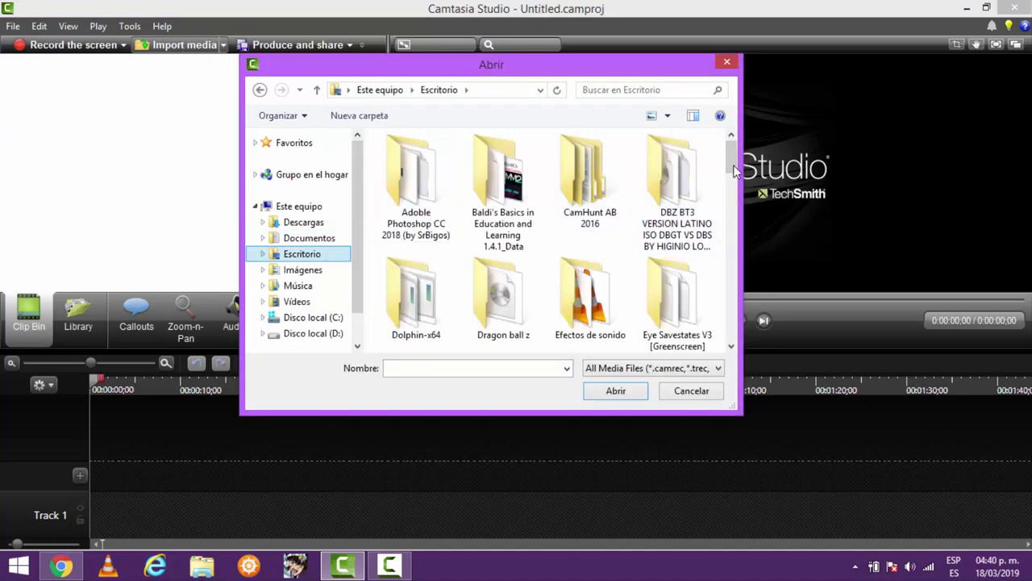
scroll(726, 177, down, 2)
drag(726, 178, 711, 222)
scroll(711, 221, down, 3)
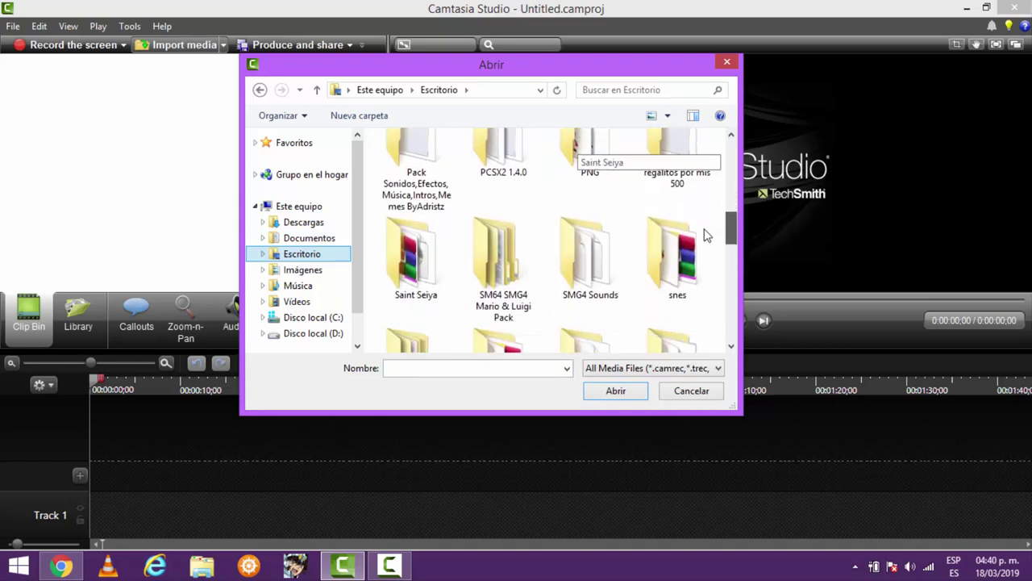
double_click(588, 250)
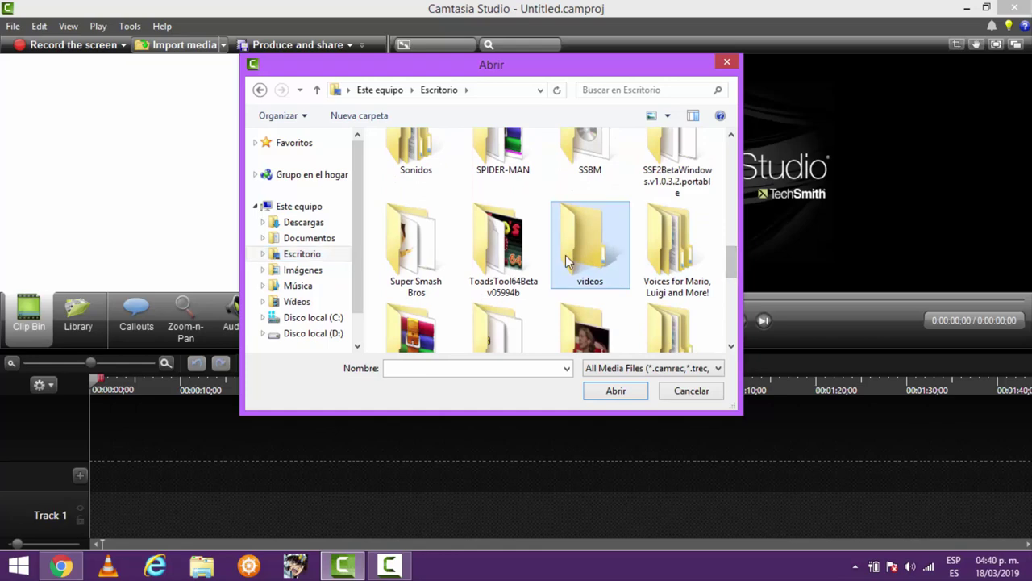
drag(712, 246, 435, 188)
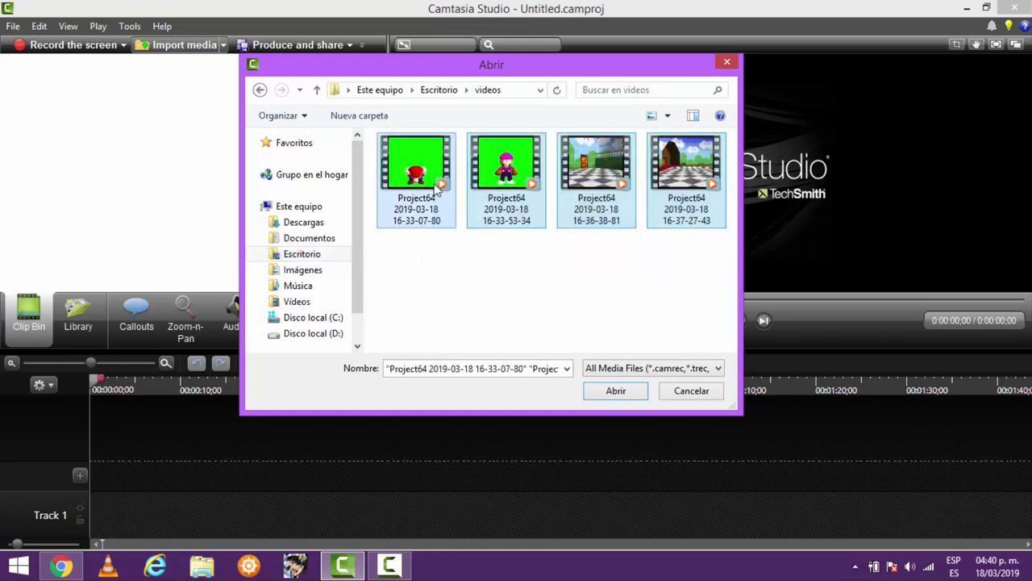
click(611, 391)
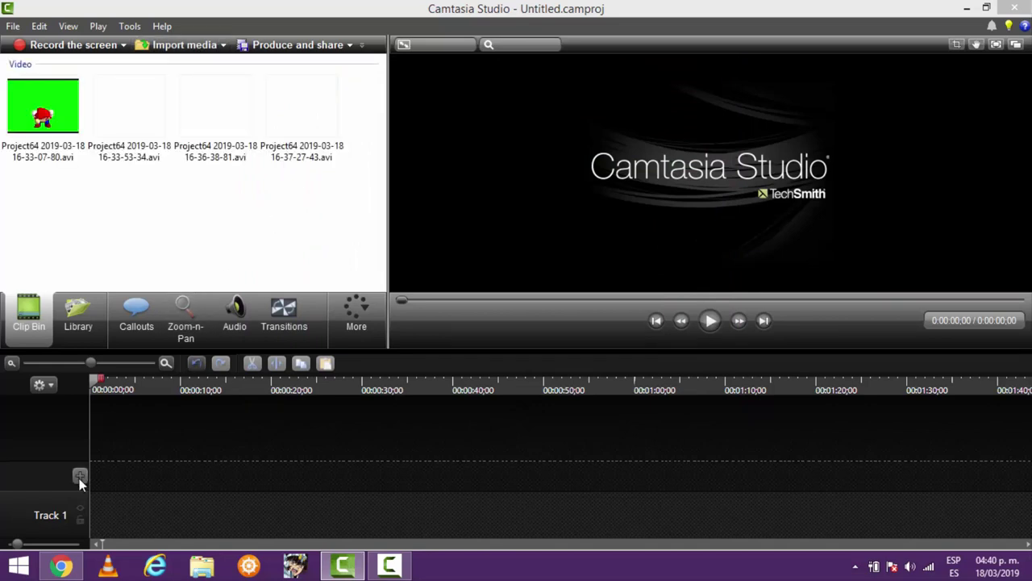
Add a second track to the timeline
click(137, 475)
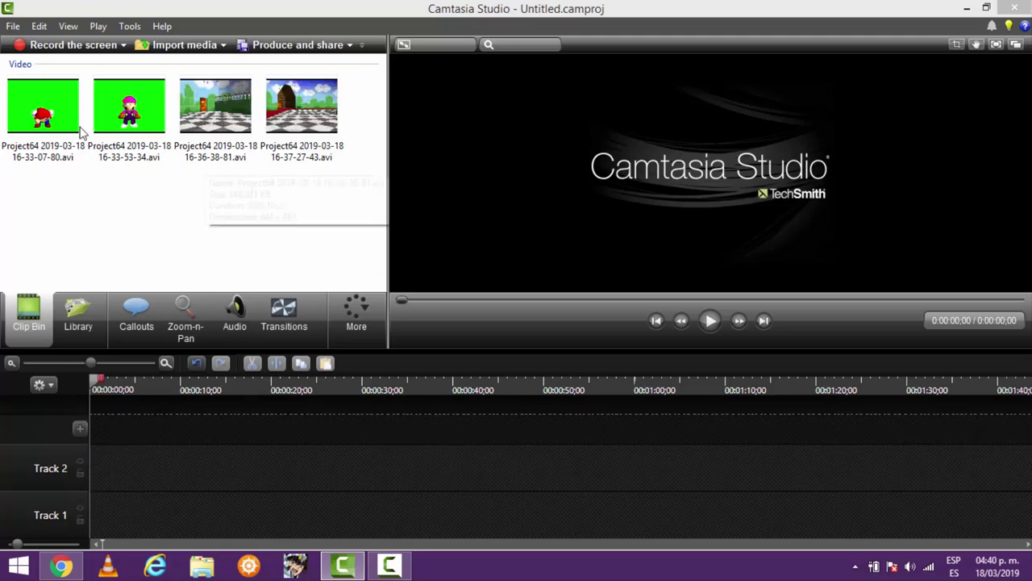
click(204, 99)
drag(102, 446, 186, 49)
Import Monkeys Spinning Monkeys from the Música folder of the Pack Sonidos, Efectos, Música folder on the desktop
click(185, 47)
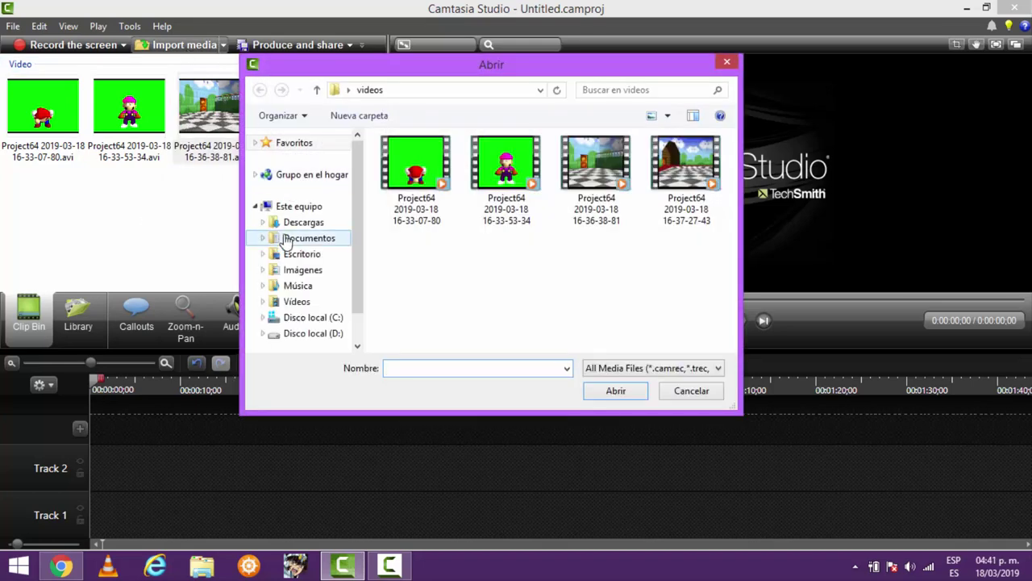
click(348, 89)
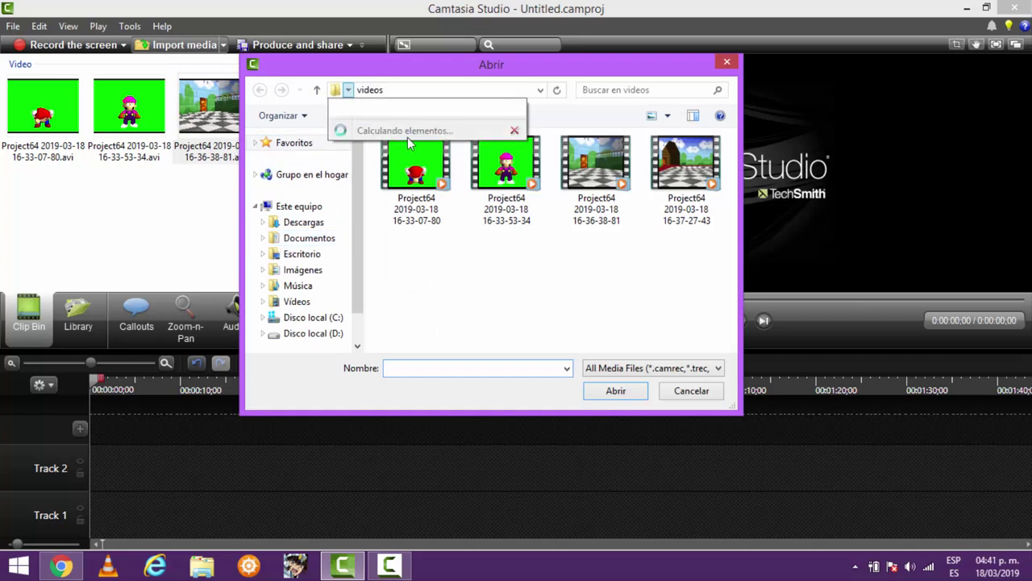
drag(520, 198, 518, 258)
click(446, 322)
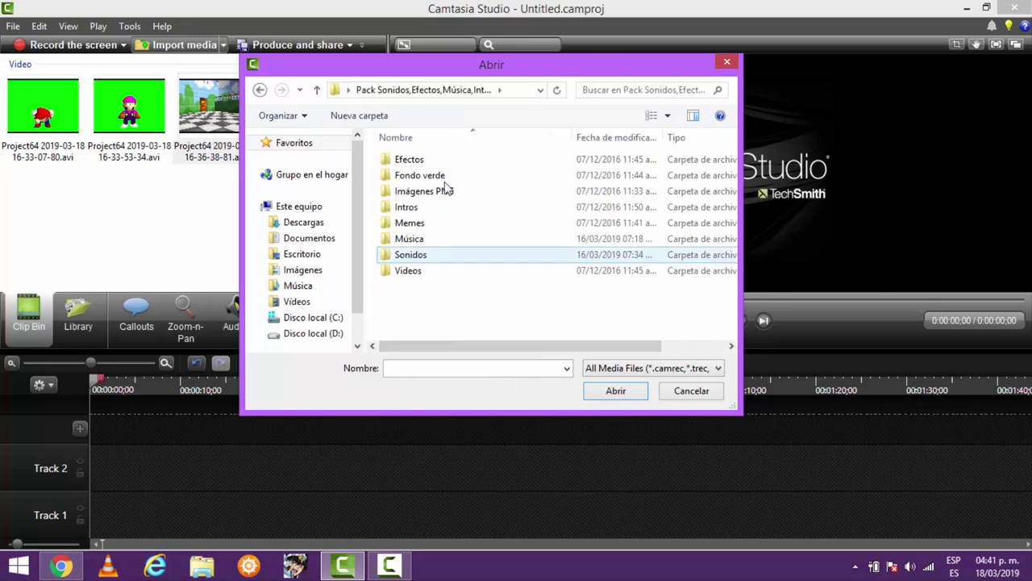
double_click(437, 241)
click(437, 252)
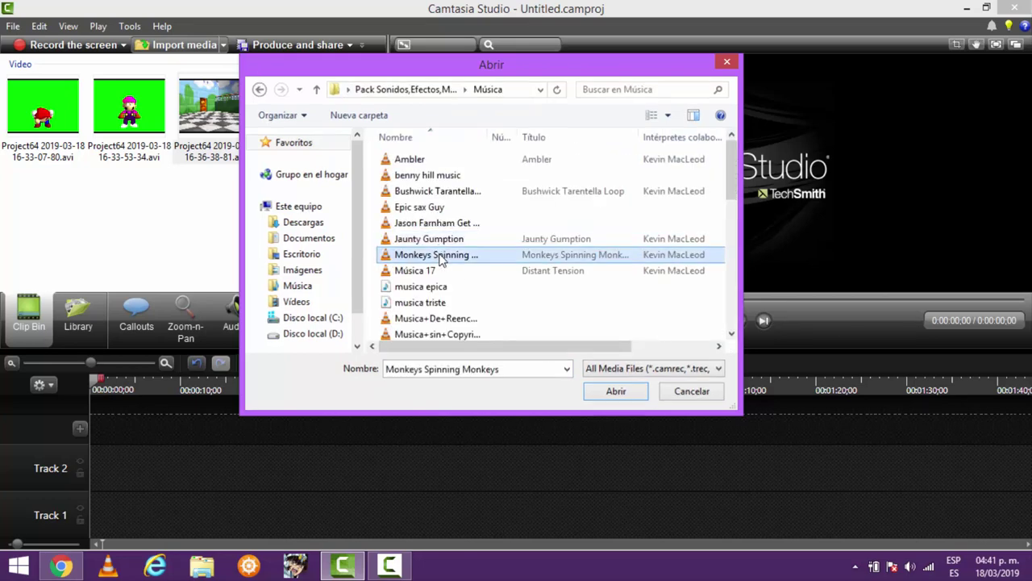
double_click(437, 251)
Add a third track and place Monkeys Spinning Monkeys.mp3 at the very start of Track 1
click(83, 430)
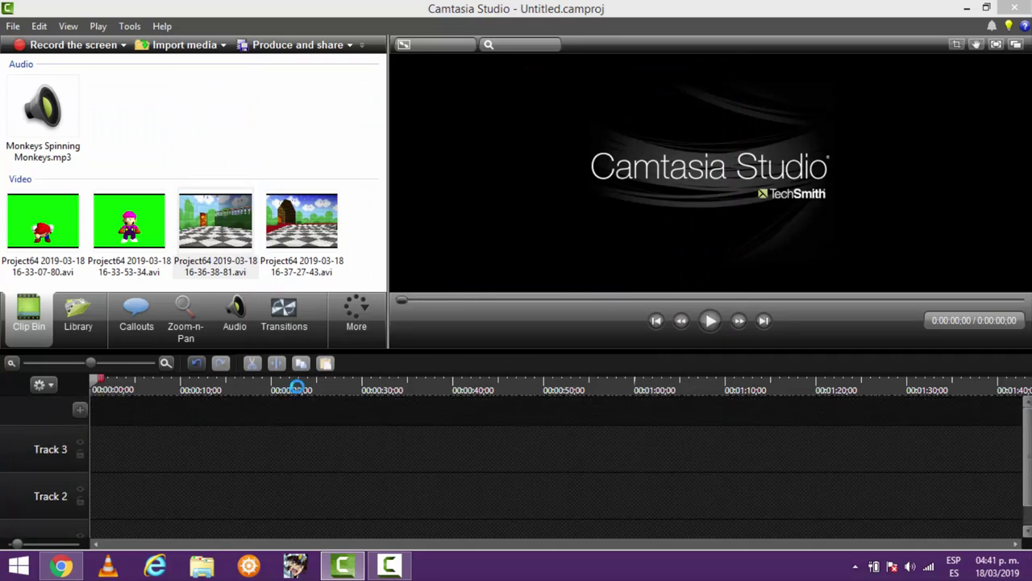
scroll(786, 475, down, 1)
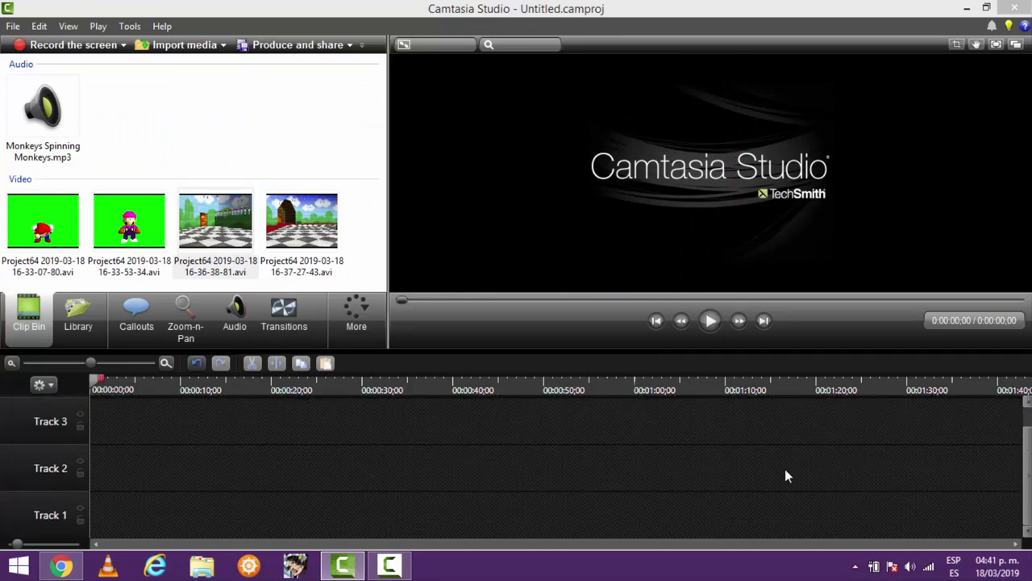
drag(61, 117, 120, 519)
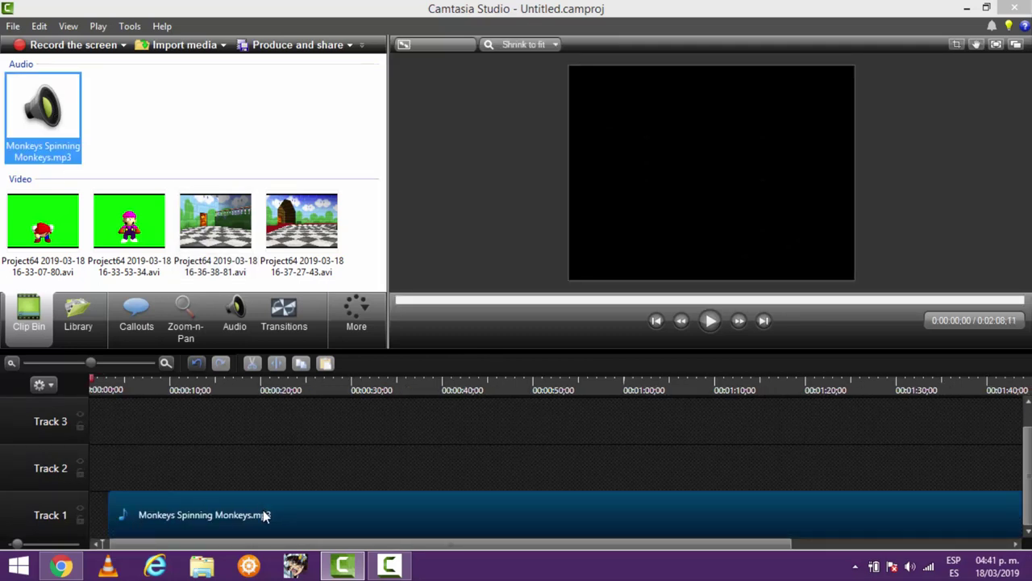
drag(200, 518, 79, 512)
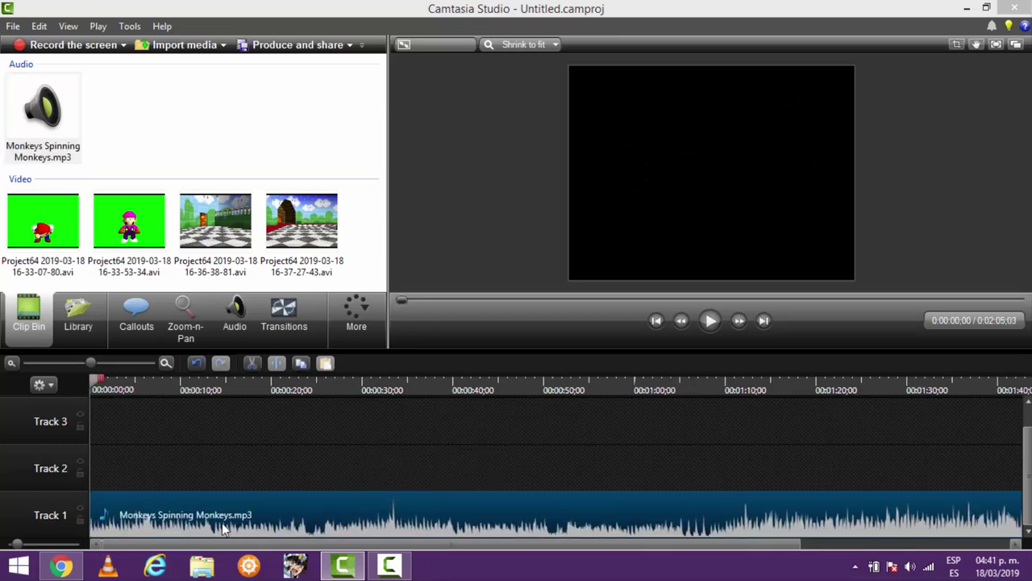
drag(215, 222, 171, 421)
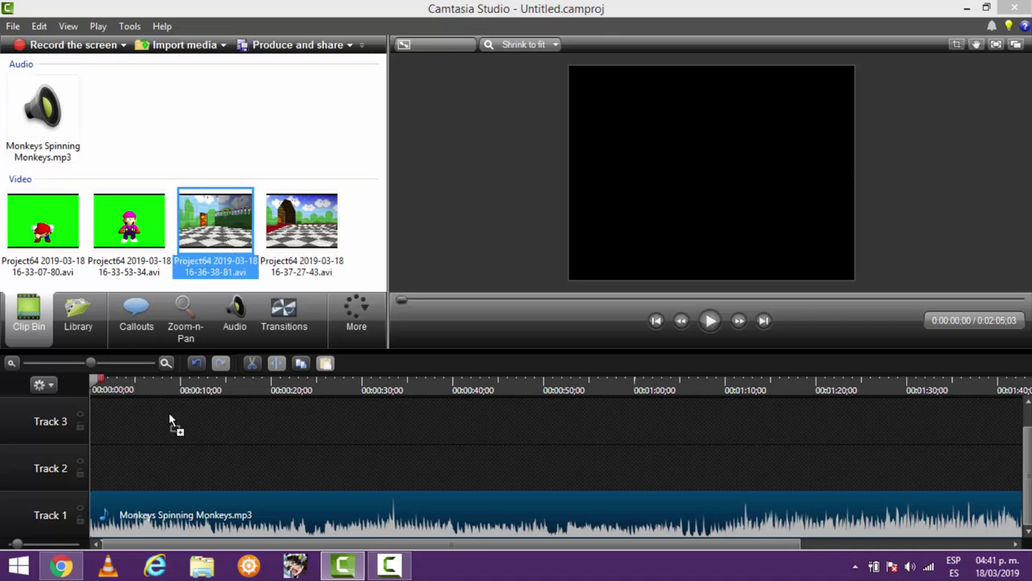
drag(112, 463, 158, 464)
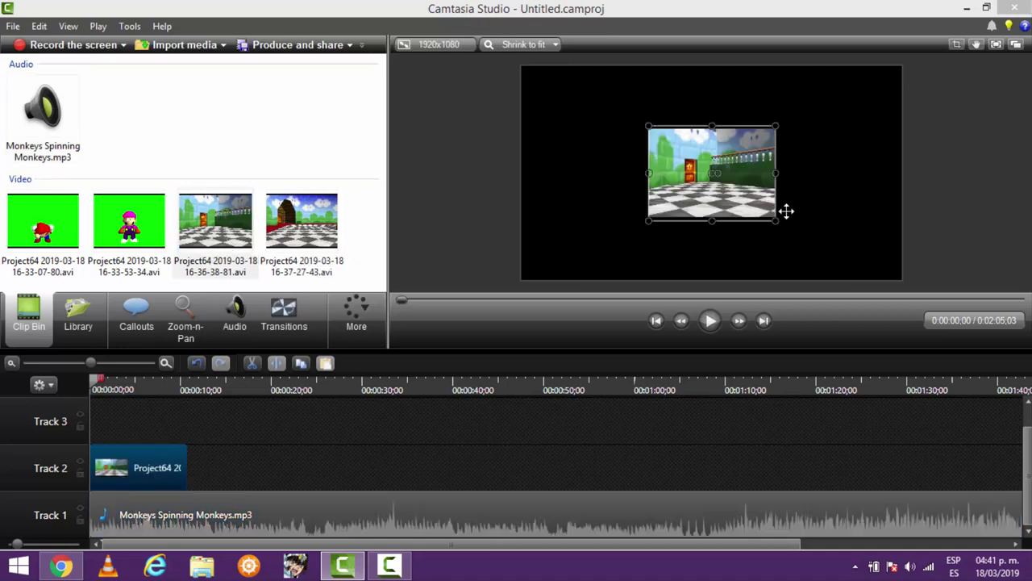
click(707, 224)
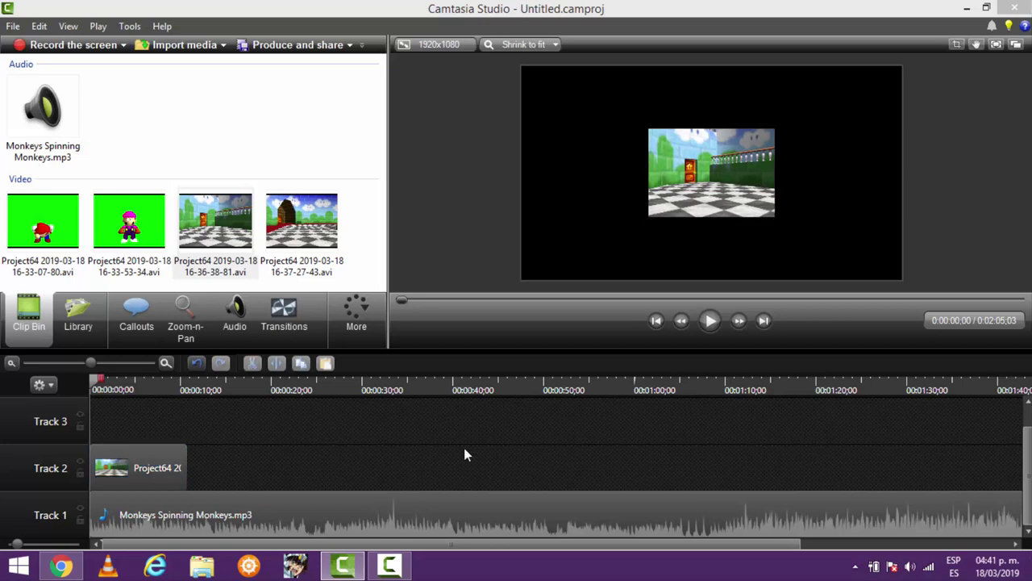
Stretch the Track 2 castle clip to fill the whole canvas, pushing its black bands beyond the upper and lower edges
click(160, 466)
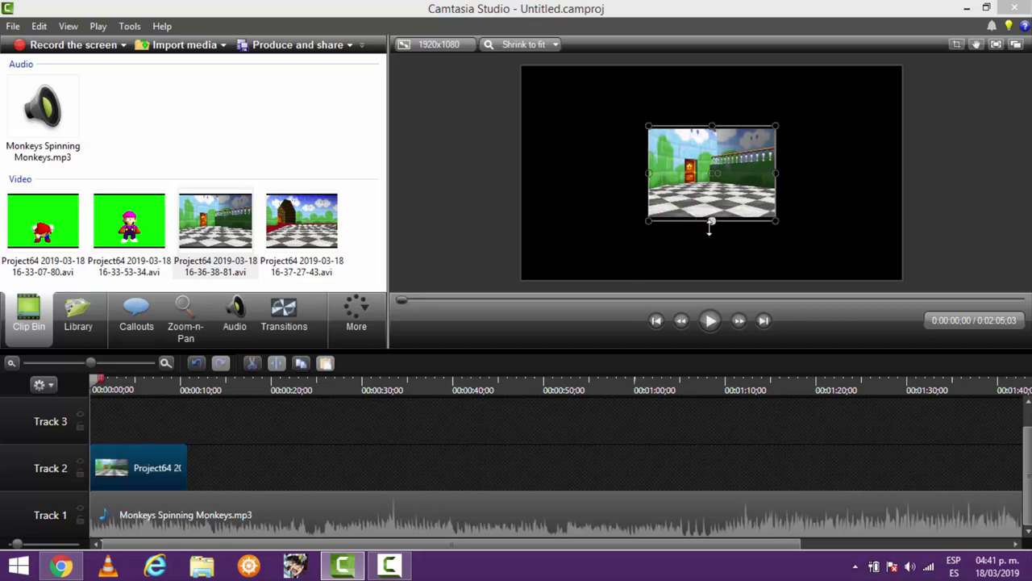
drag(710, 223, 711, 280)
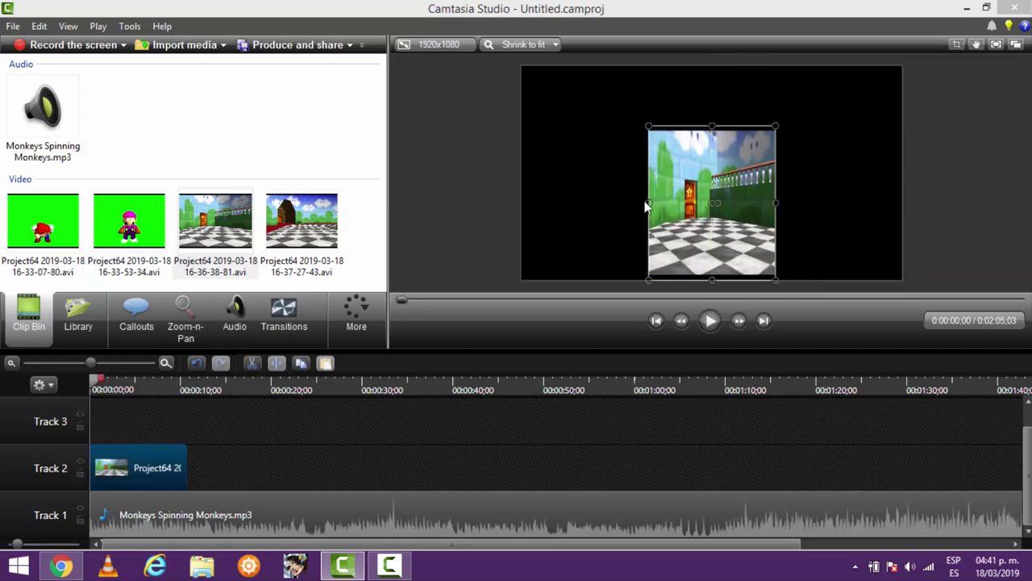
drag(649, 201, 521, 202)
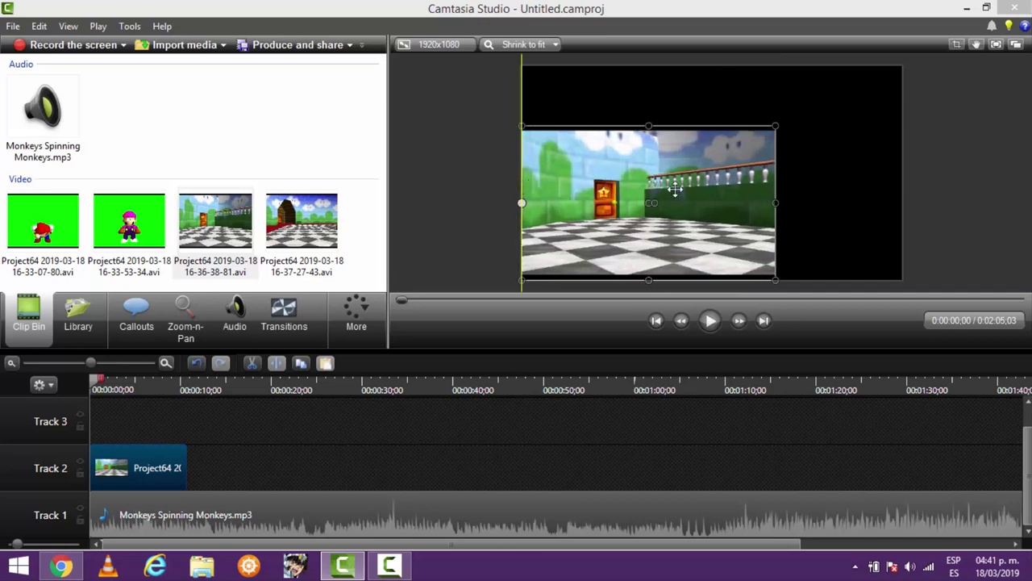
drag(776, 205, 902, 202)
drag(713, 126, 710, 64)
drag(719, 280, 711, 288)
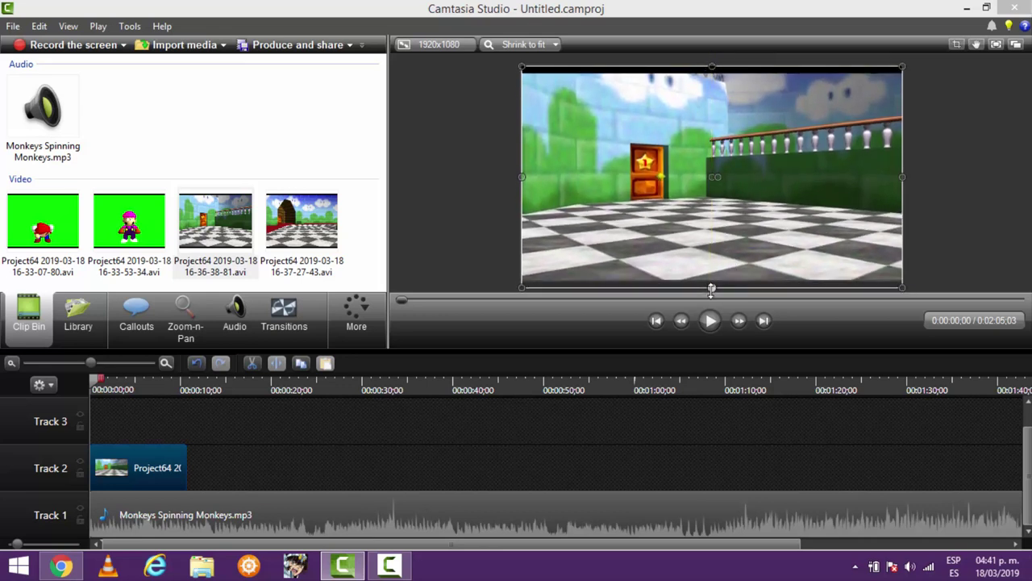
drag(712, 67, 712, 58)
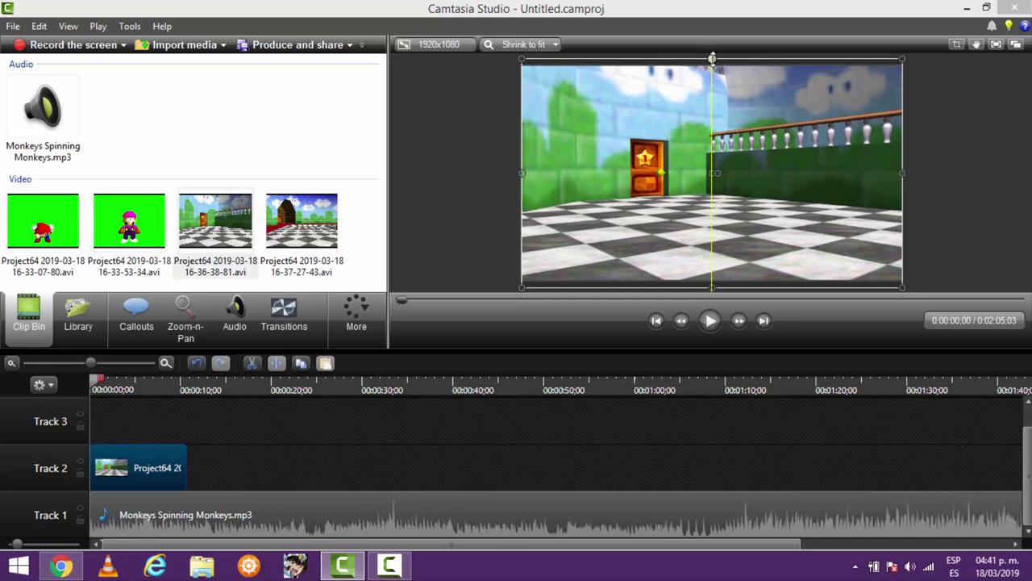
click(675, 437)
Copy the visual properties of the castle clip on Track 2
click(148, 467)
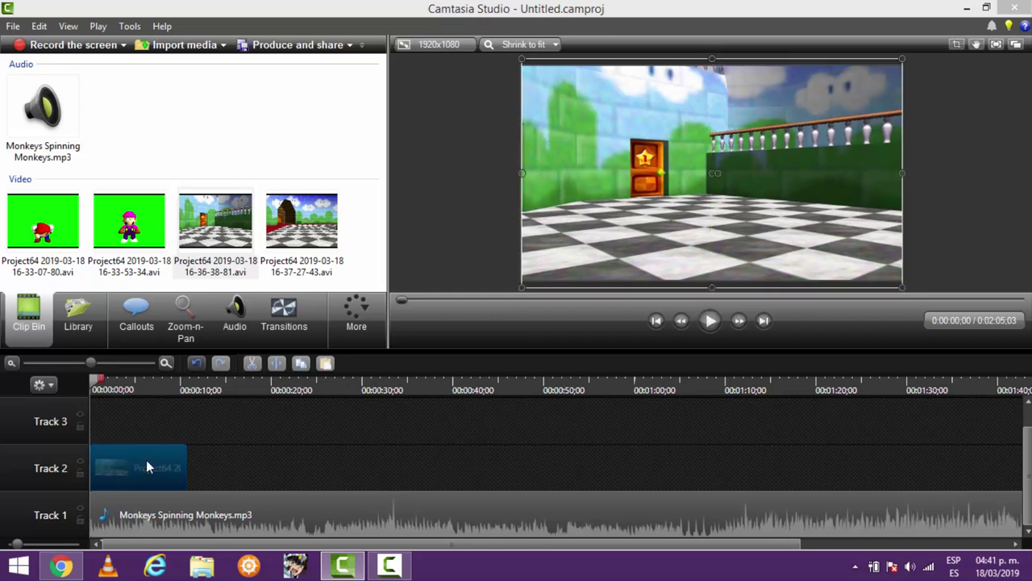
right_click(146, 457)
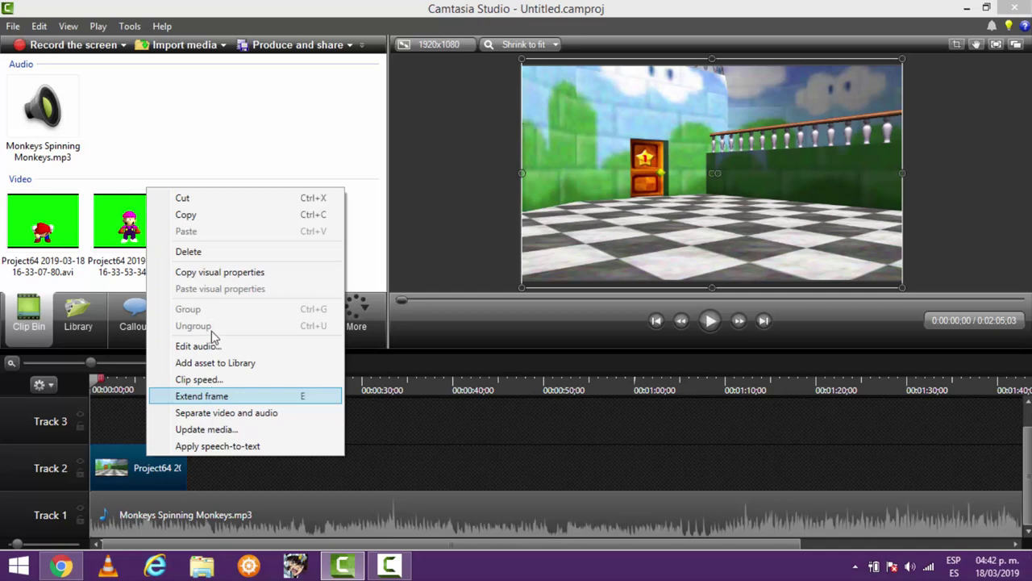
click(216, 276)
Add a fourth track and import the WTF BOOOM! sound from the sound pack's Sonidos folder
scroll(1024, 429, up, 1)
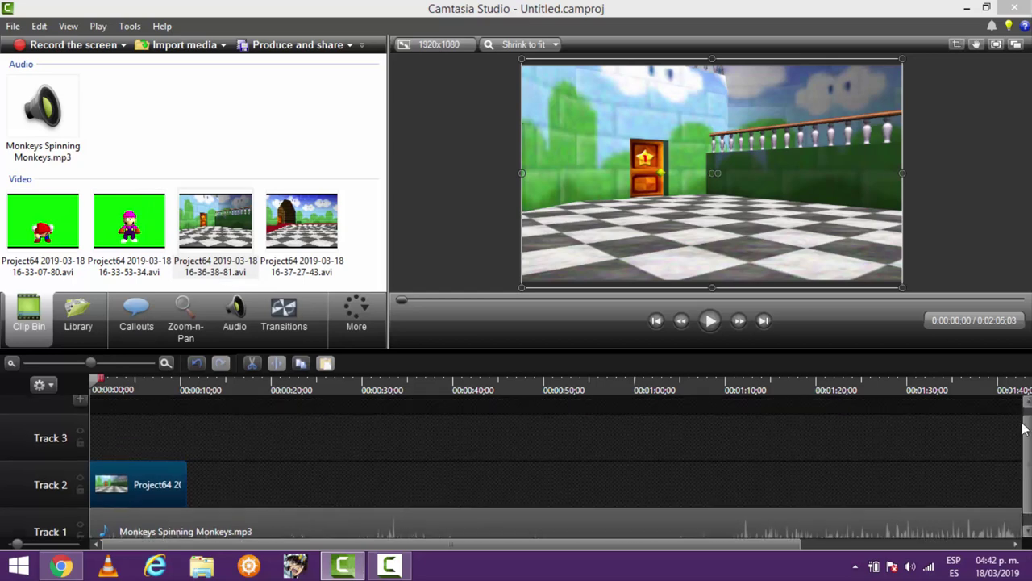
click(81, 398)
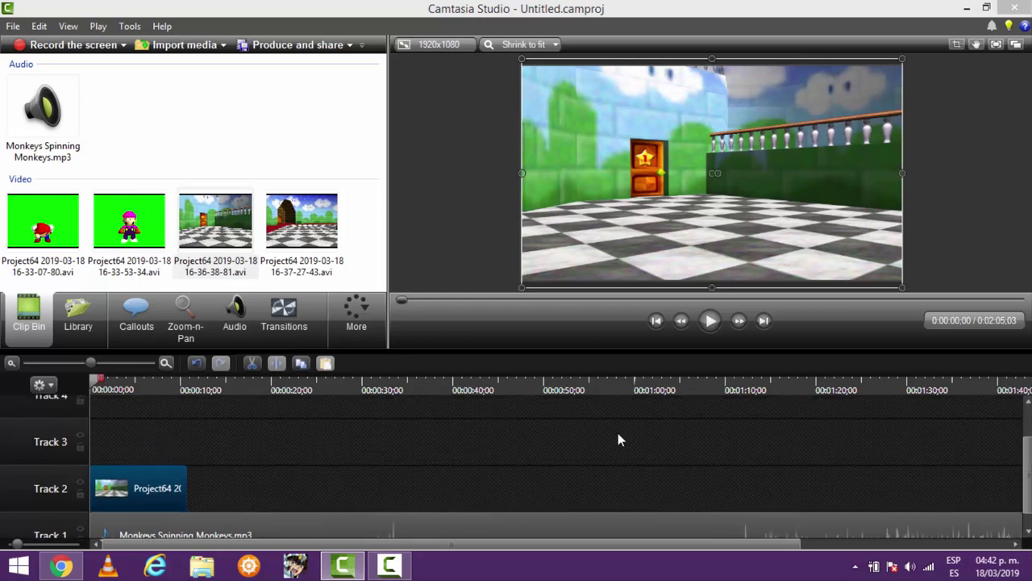
click(198, 46)
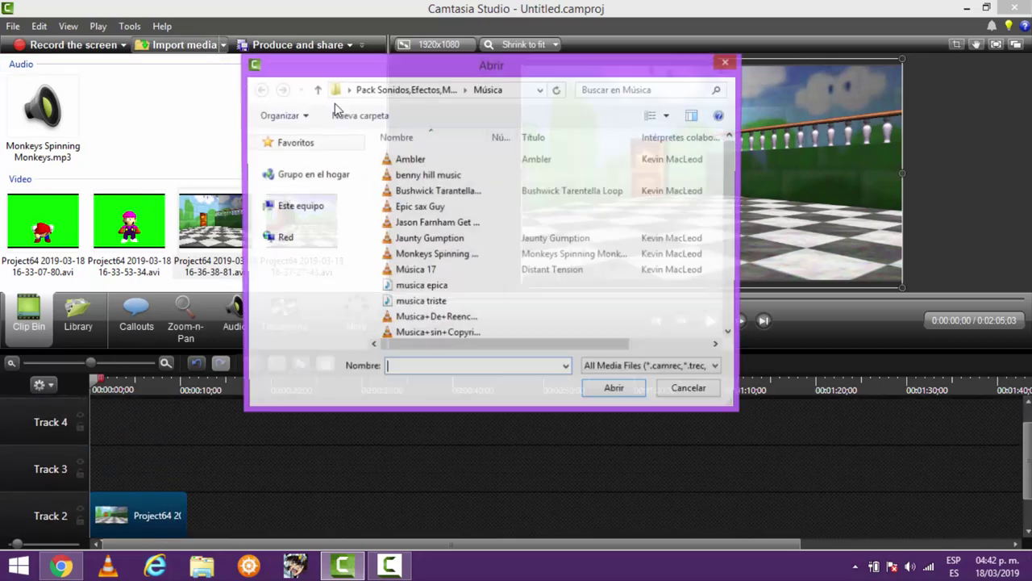
click(348, 90)
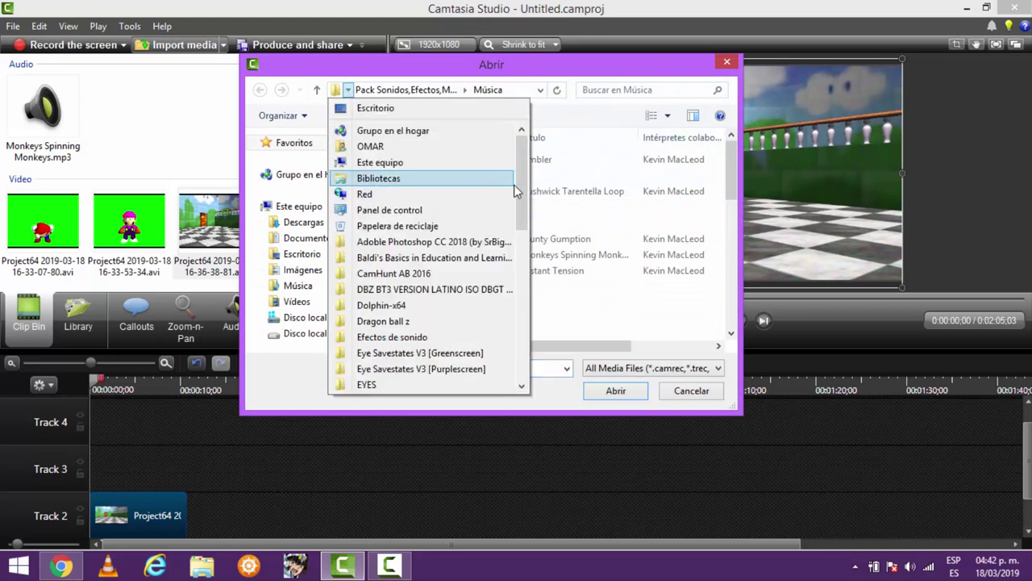
drag(522, 205, 600, 38)
click(600, 78)
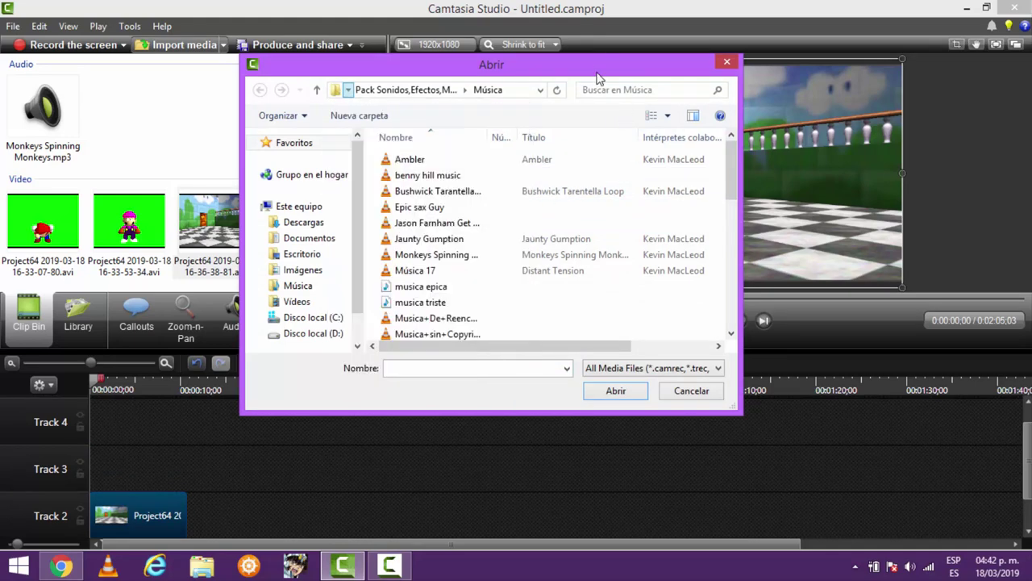
click(375, 90)
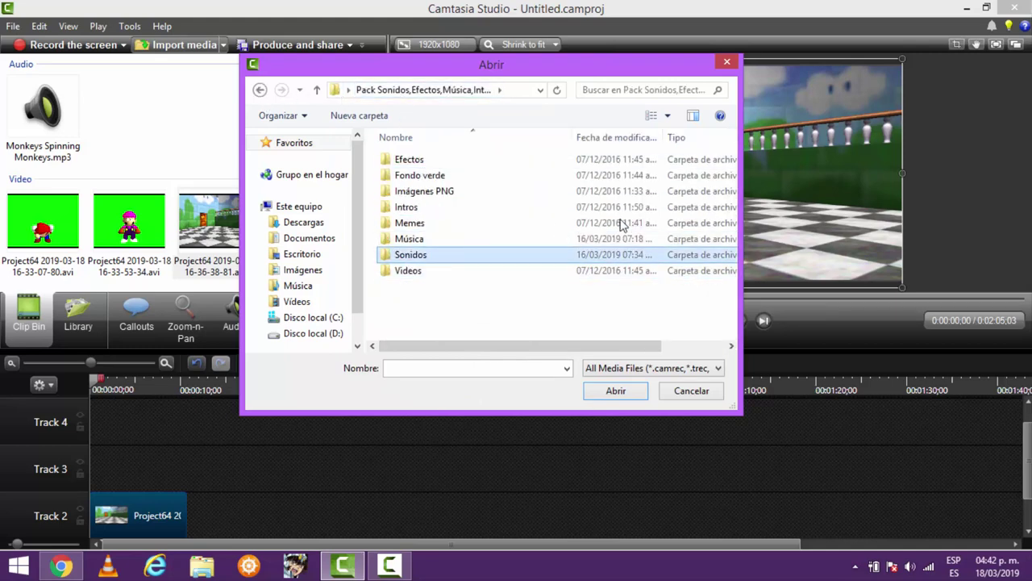
double_click(410, 254)
drag(734, 158, 731, 344)
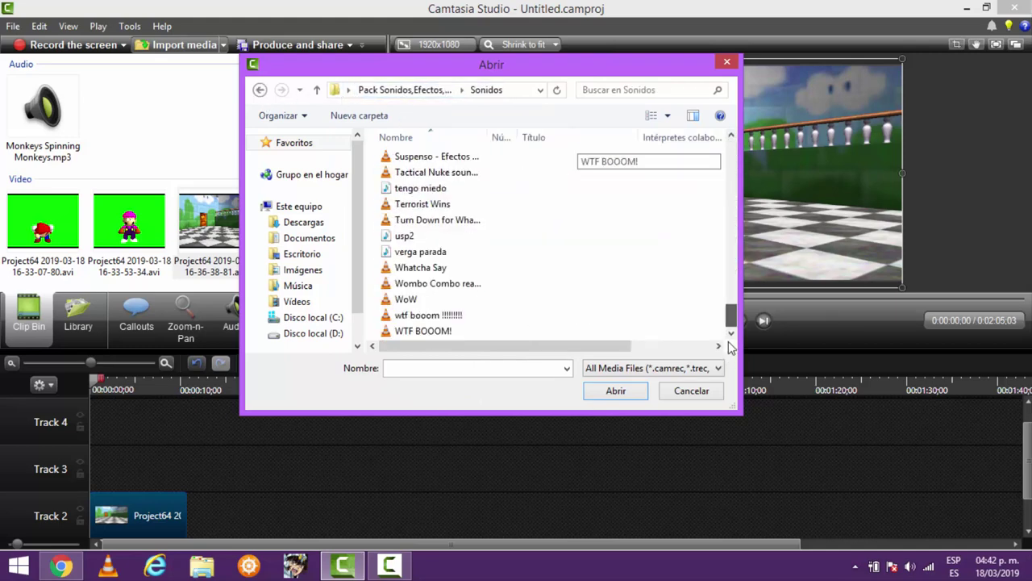
click(525, 331)
double_click(525, 330)
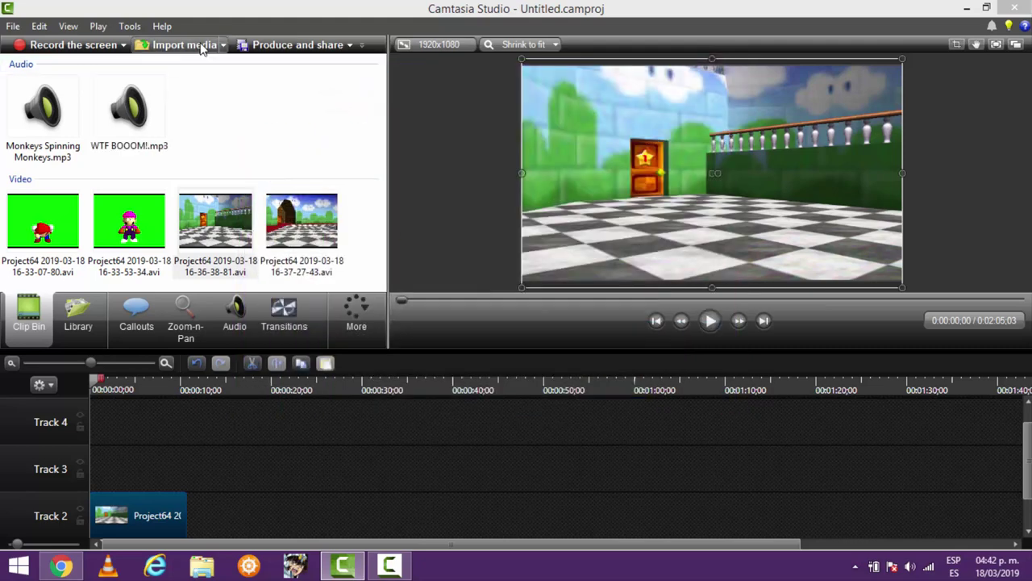
Import the O_o sound from the sound pack's Sonidos folder
key(ctrl+i)
drag(734, 153, 702, 249)
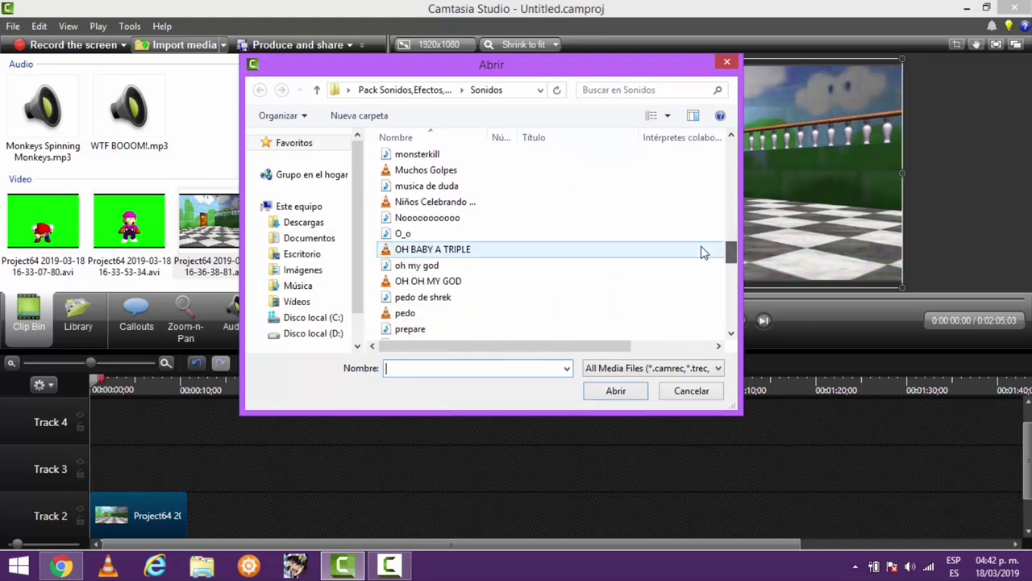
double_click(457, 233)
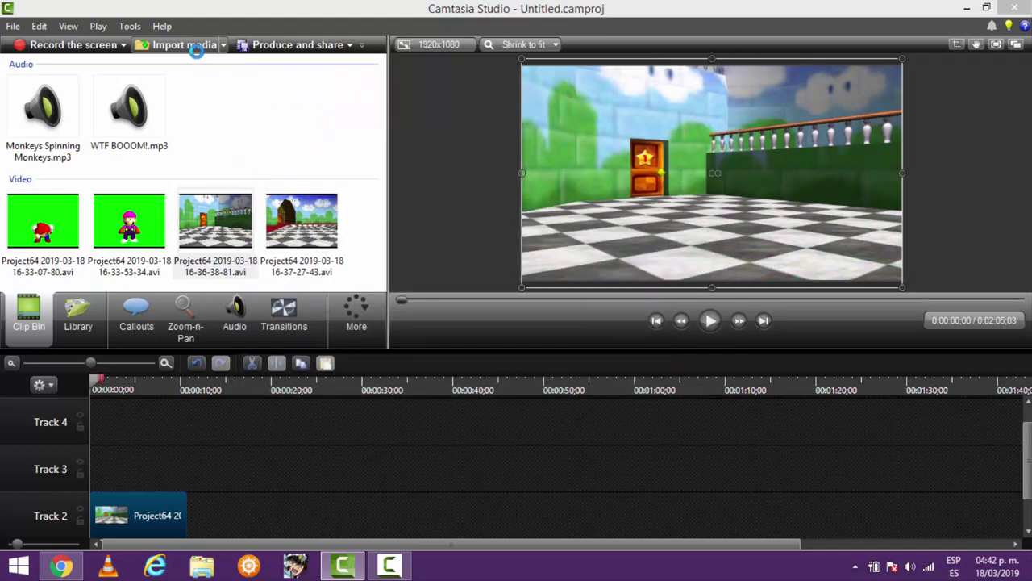
Import the spaghetti plate image tumblr_ojqdksjy6G1s0dt2ao1_400 from the Mis Cosas folder on the desktop
click(191, 50)
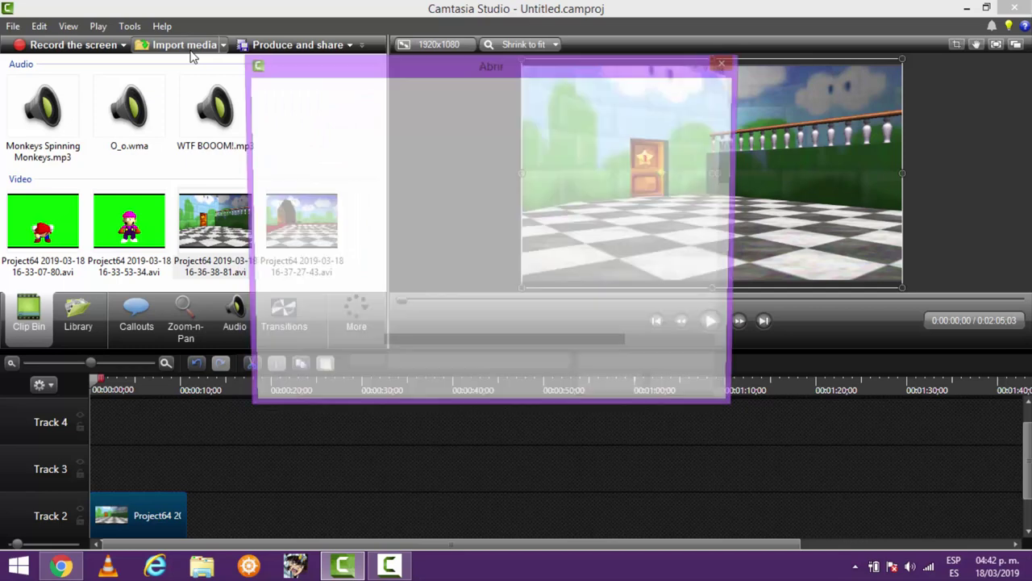
click(374, 92)
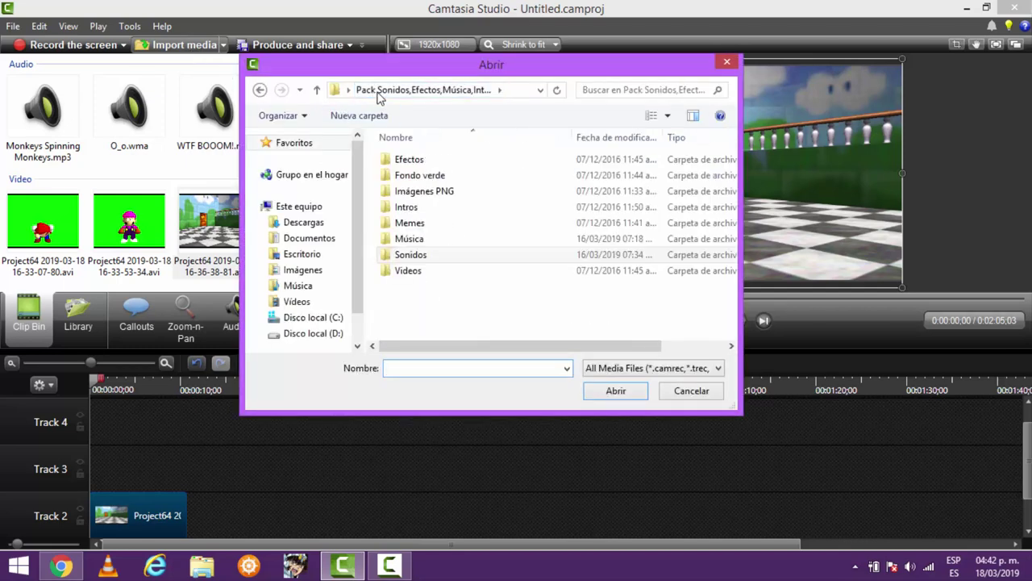
click(365, 94)
click(347, 90)
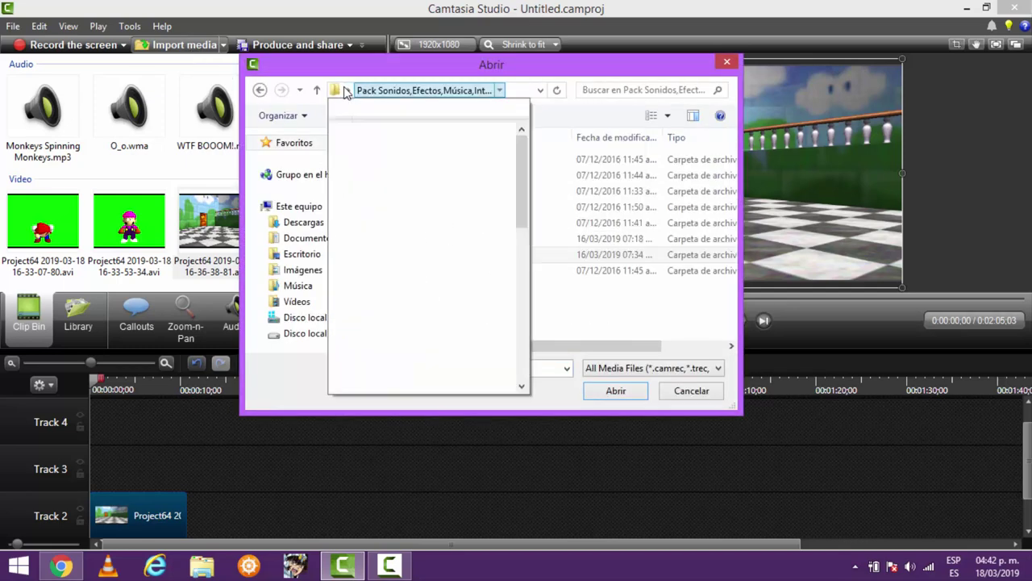
scroll(515, 201, down, 1)
scroll(516, 213, down, 3)
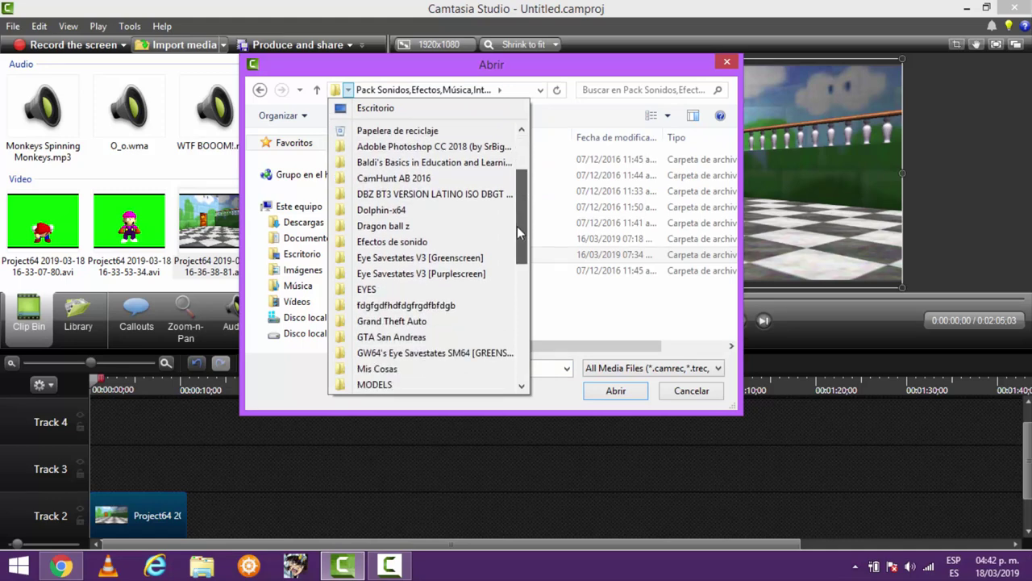
click(408, 350)
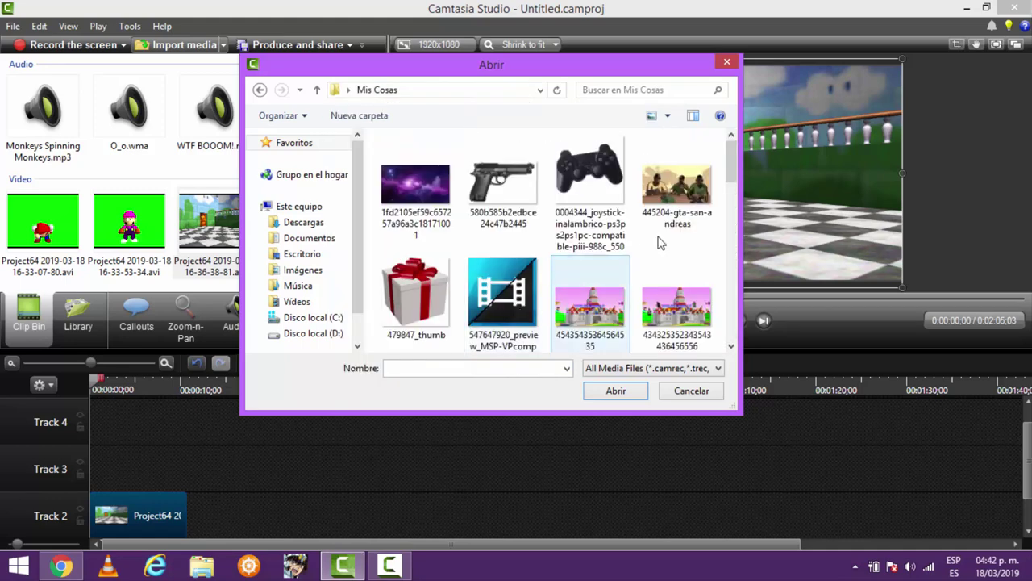
scroll(722, 228, down, 3)
scroll(722, 228, down, 8)
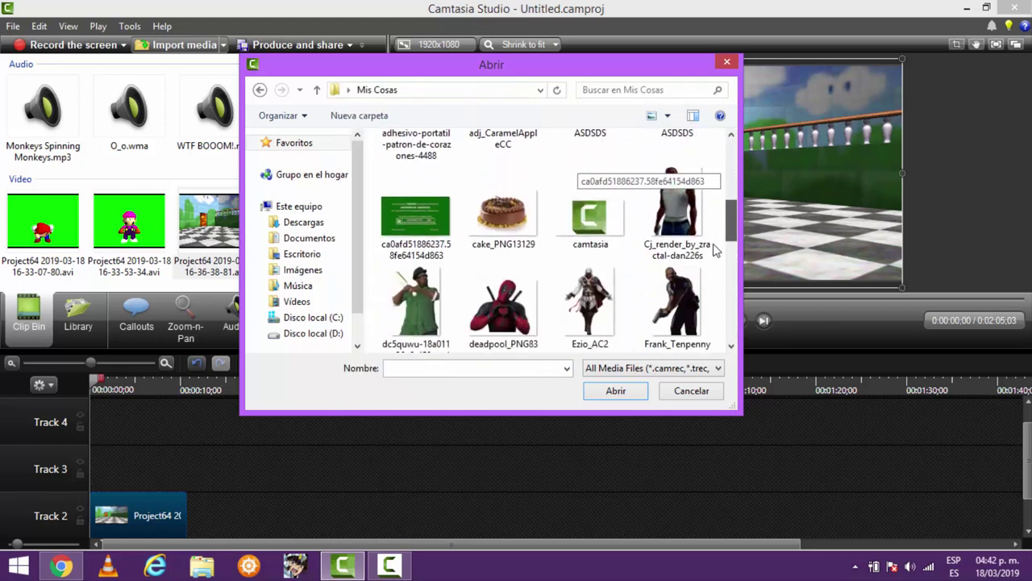
scroll(690, 299, down, 3)
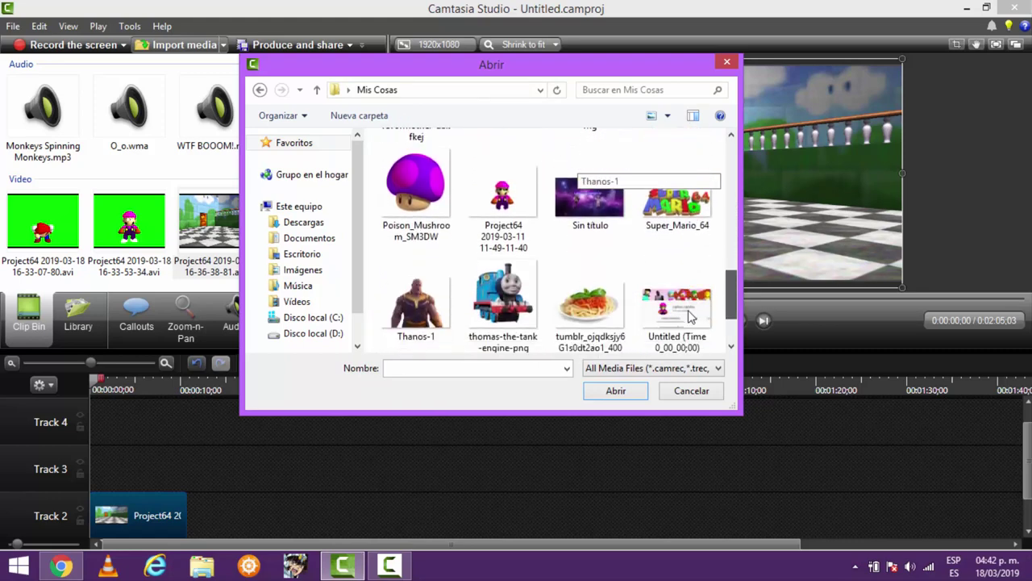
scroll(685, 323, up, 2)
scroll(690, 305, up, 3)
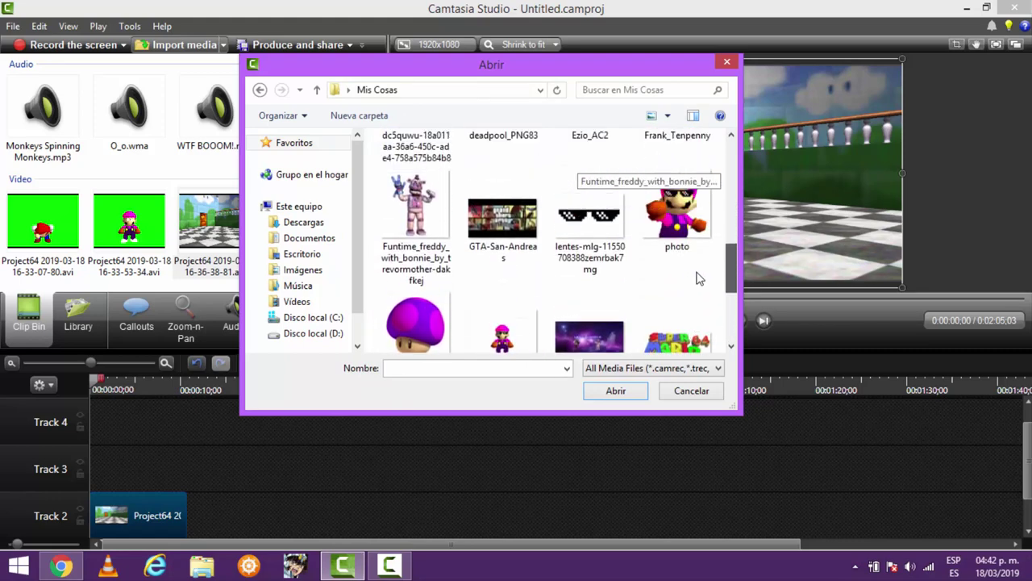
scroll(690, 291, down, 2)
scroll(690, 305, down, 1)
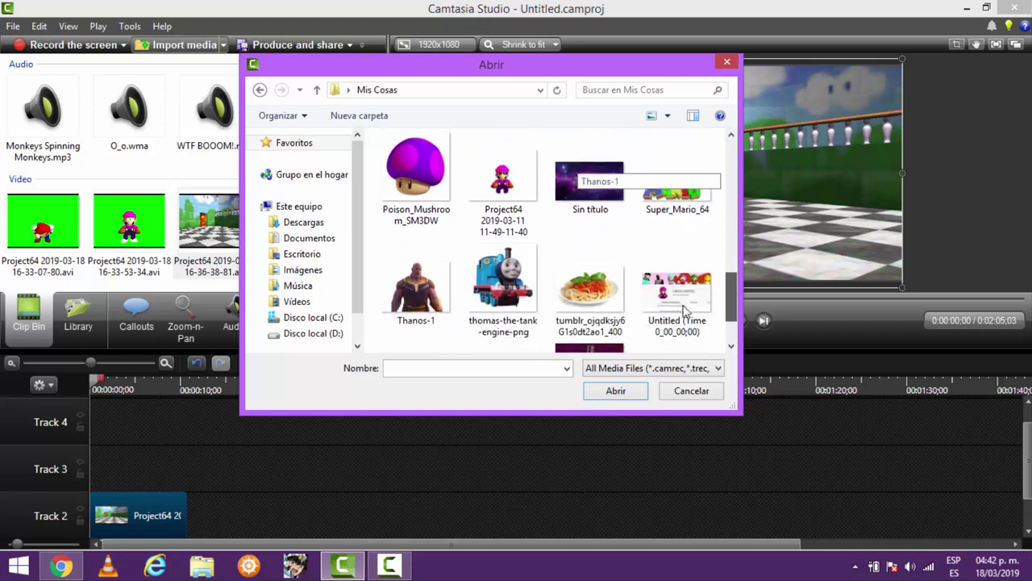
double_click(654, 297)
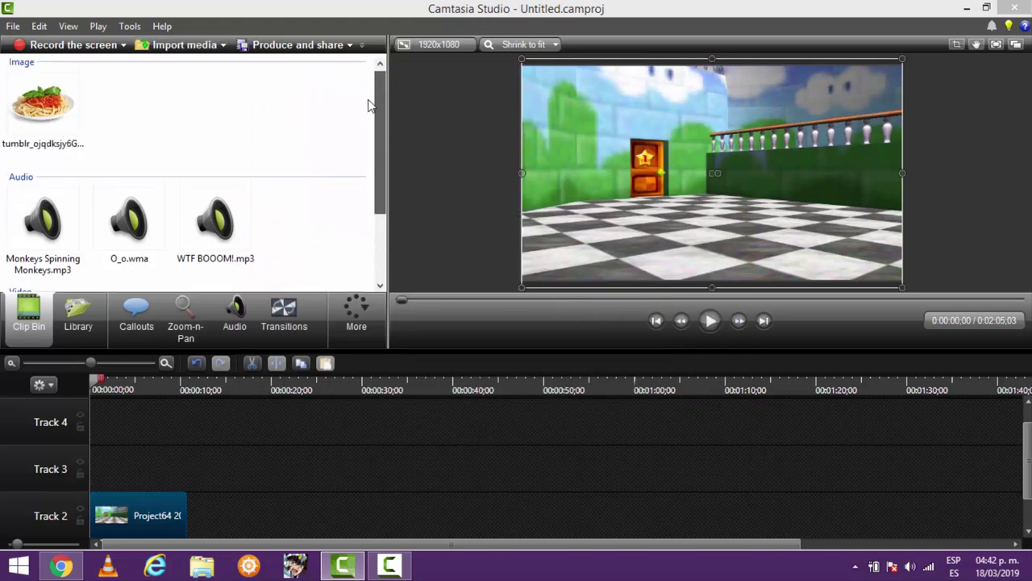
Place the spaghetti image at the start of Track 3, enlarge it to about double size and set it on the checkered floor
drag(45, 105, 116, 462)
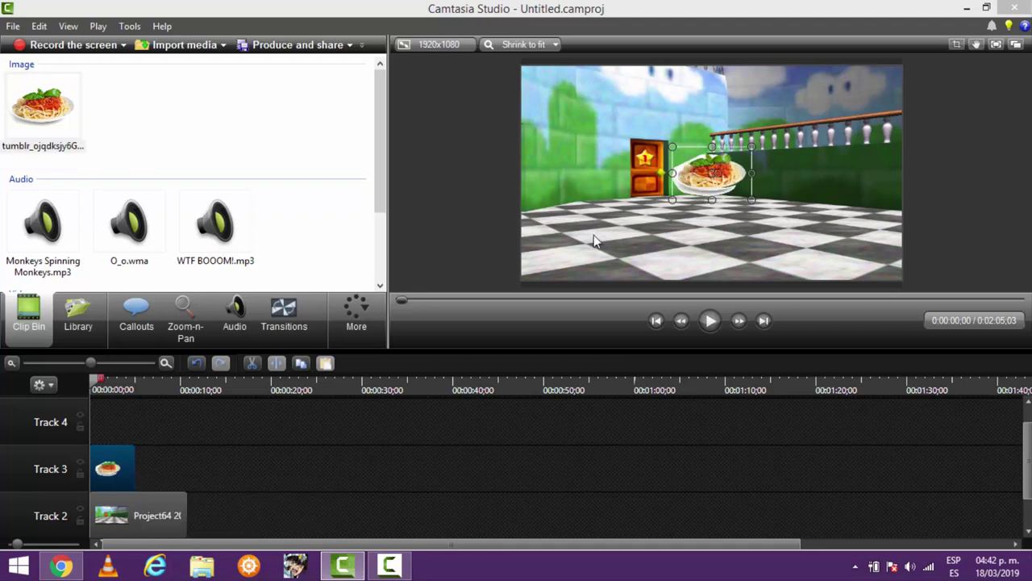
drag(752, 146, 827, 97)
drag(749, 147, 712, 221)
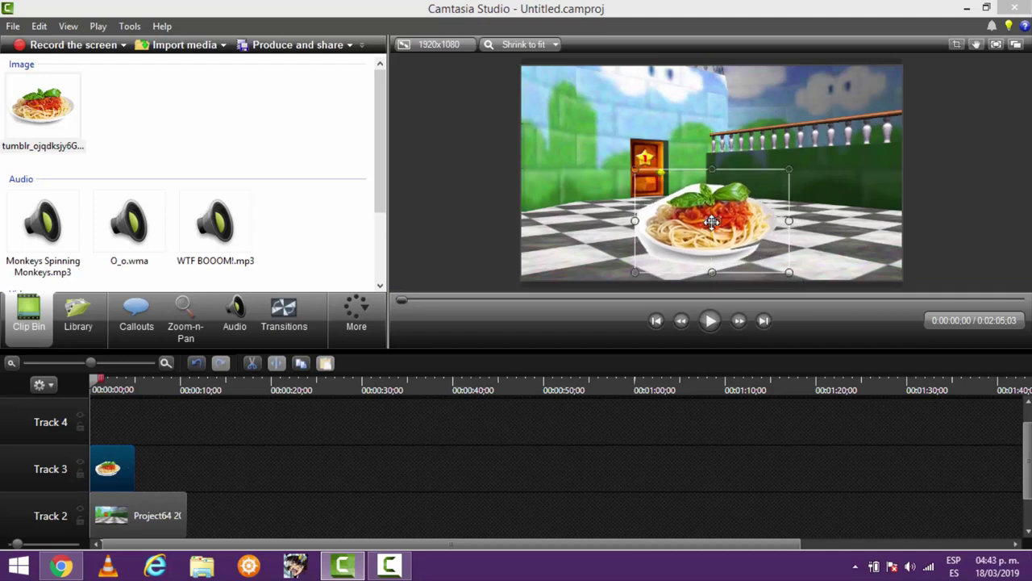
click(225, 457)
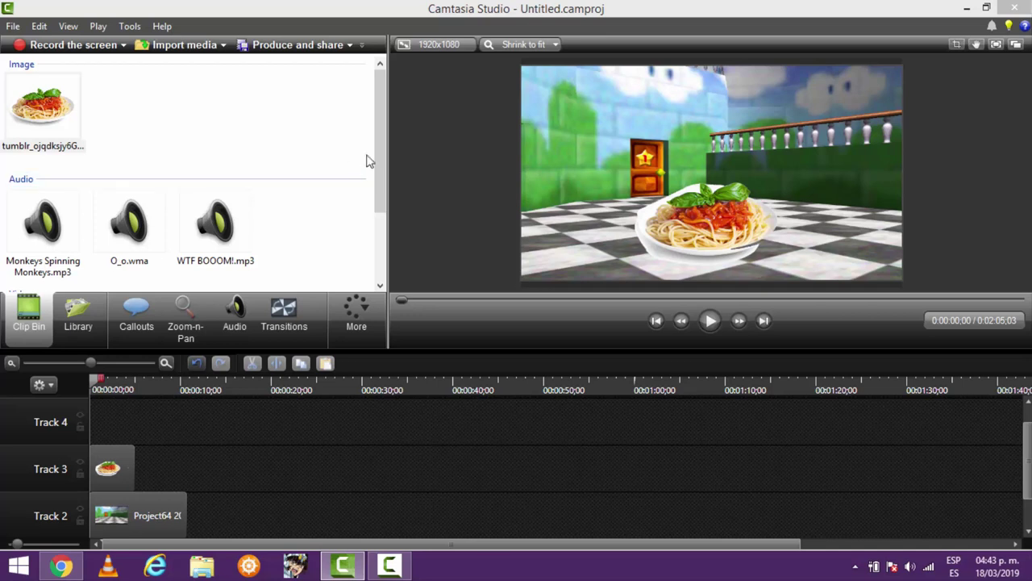
drag(373, 161, 375, 215)
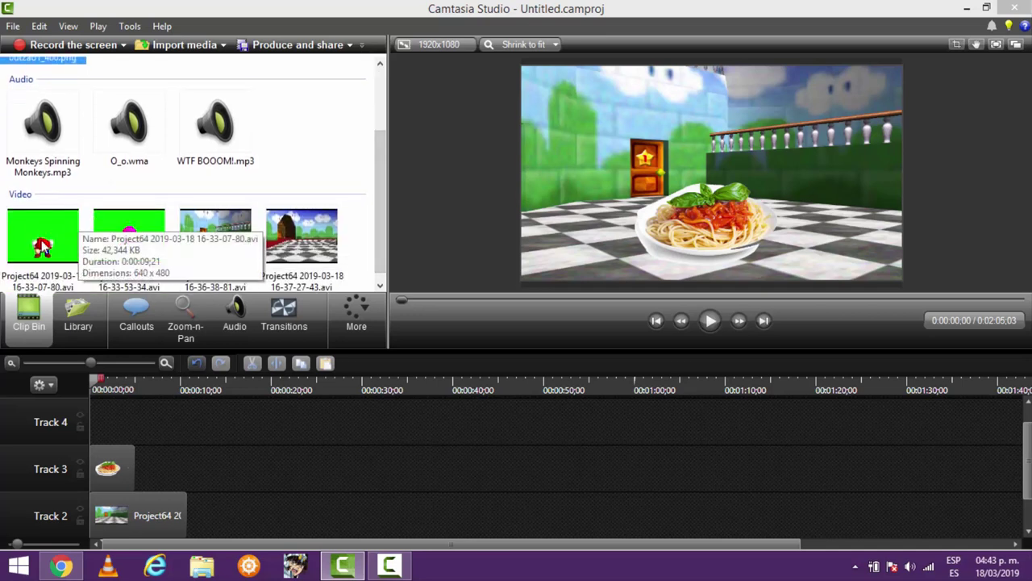
drag(44, 235, 101, 421)
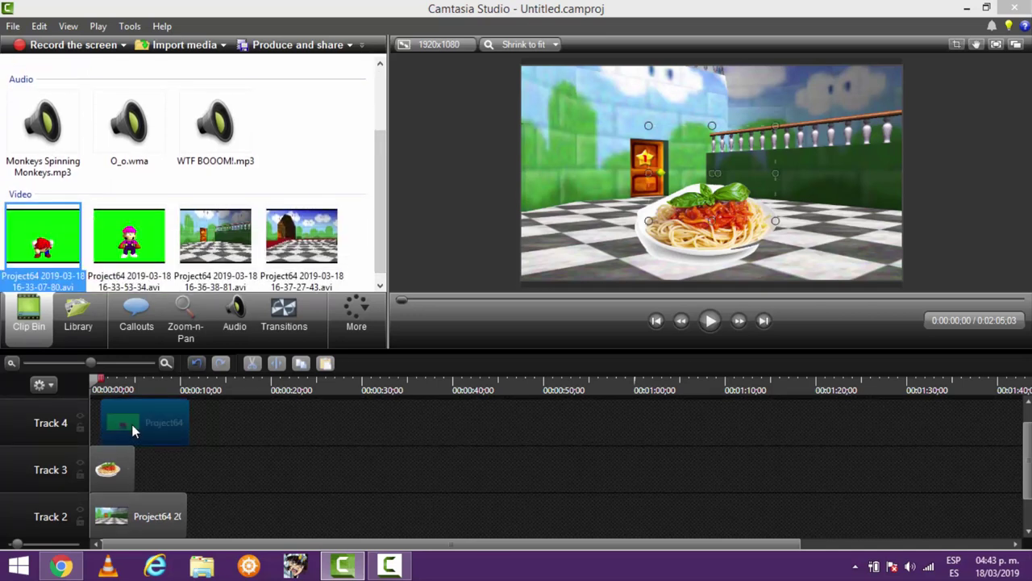
click(118, 424)
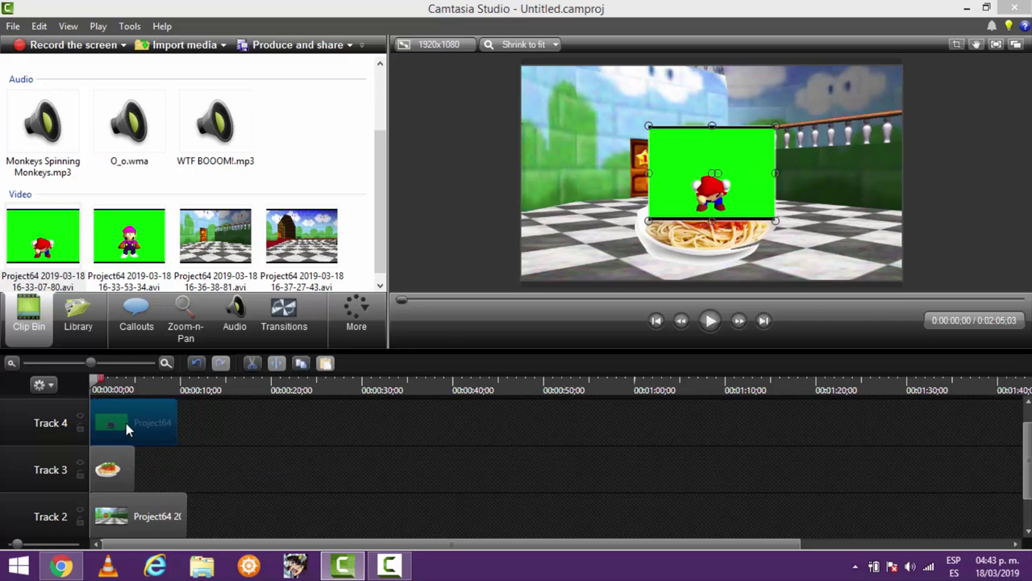
right_click(126, 424)
right_click(126, 423)
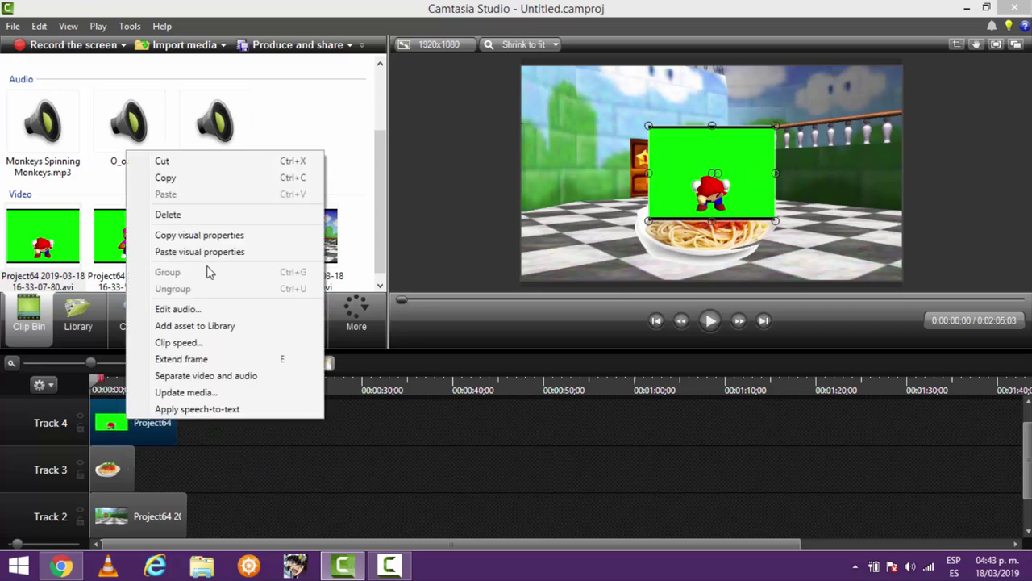
click(188, 256)
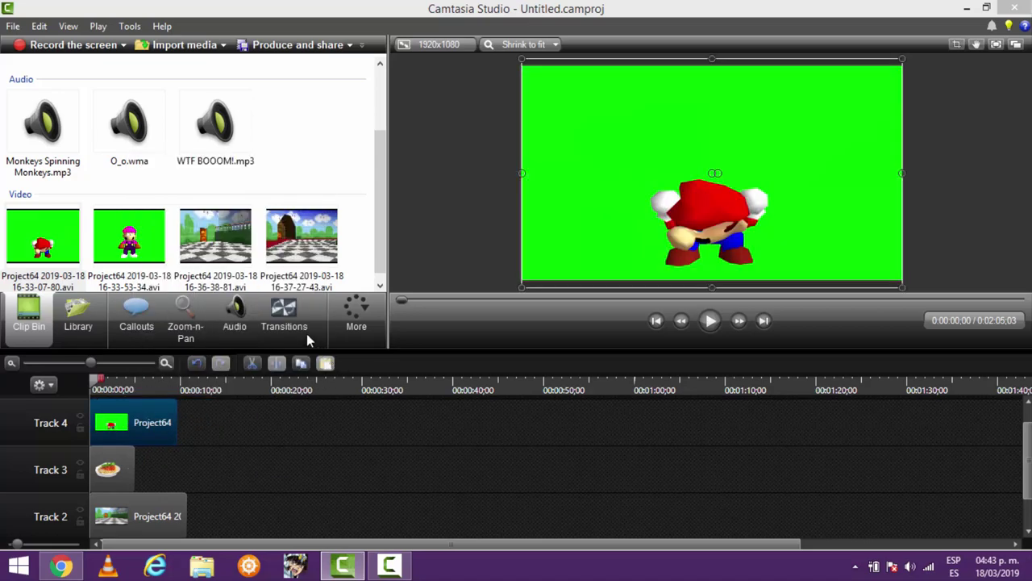
Remove the green background from the Mario clip on Track 4 with the Remove a color effect
click(357, 321)
click(345, 360)
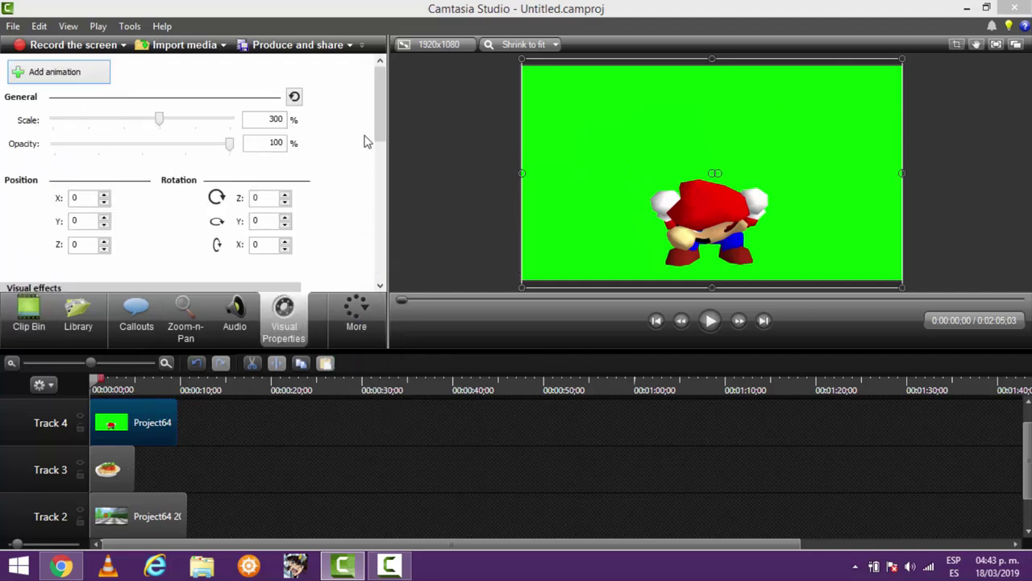
drag(372, 142, 367, 210)
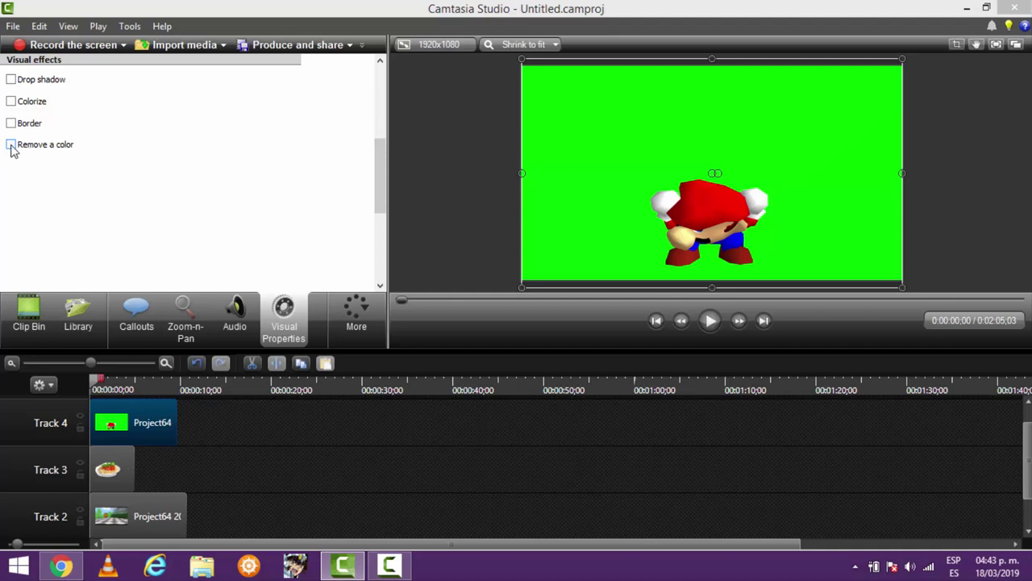
click(11, 146)
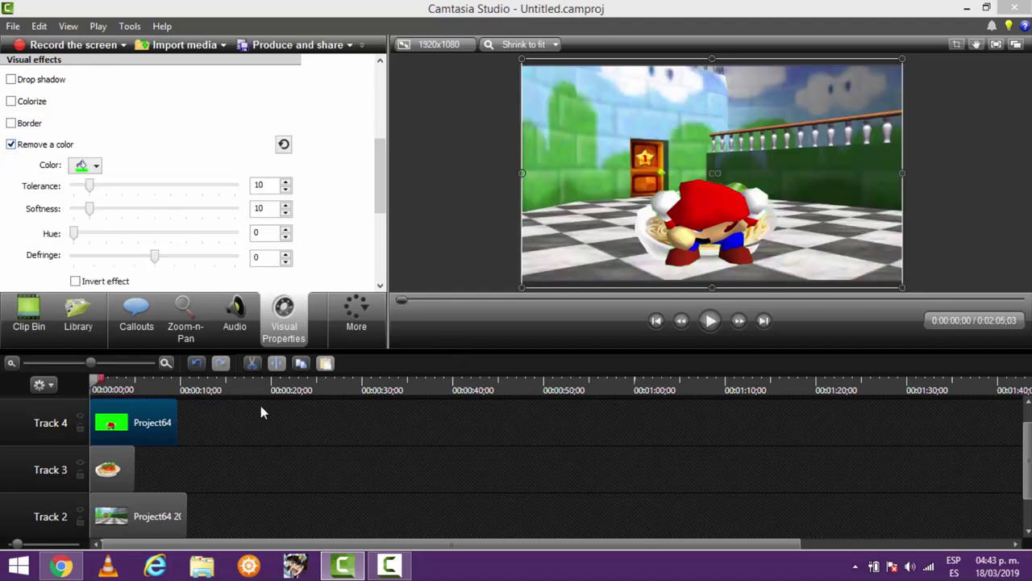
Lower the spaghetti plate on the canvas, enlarge it further and center it beneath Mario
click(121, 468)
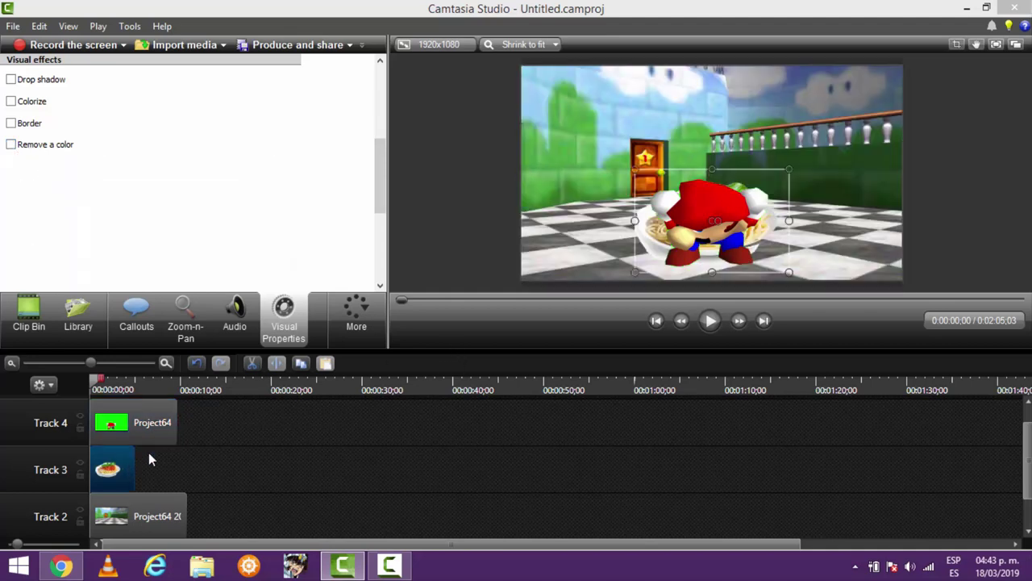
drag(712, 228, 712, 255)
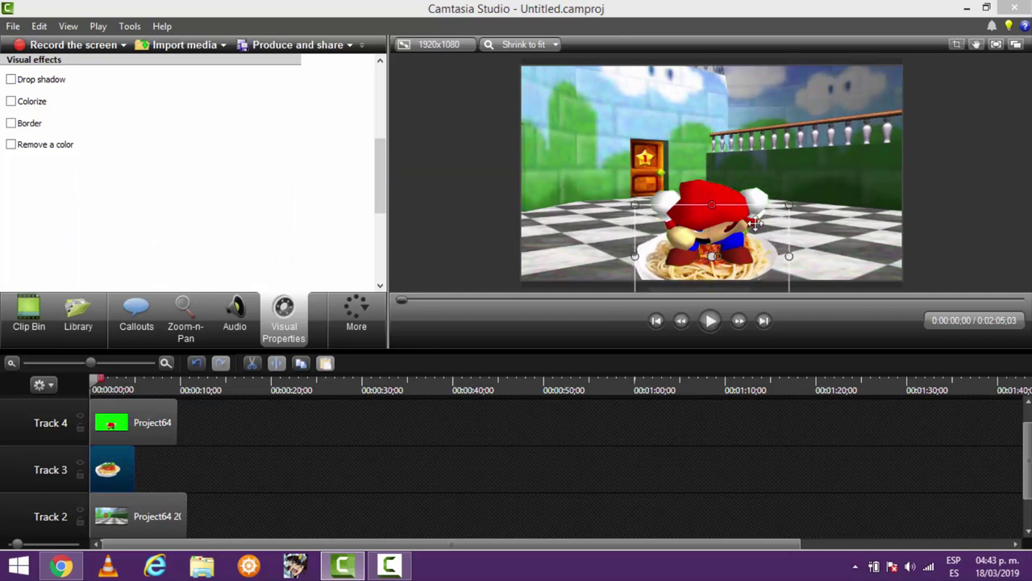
drag(788, 202, 841, 170)
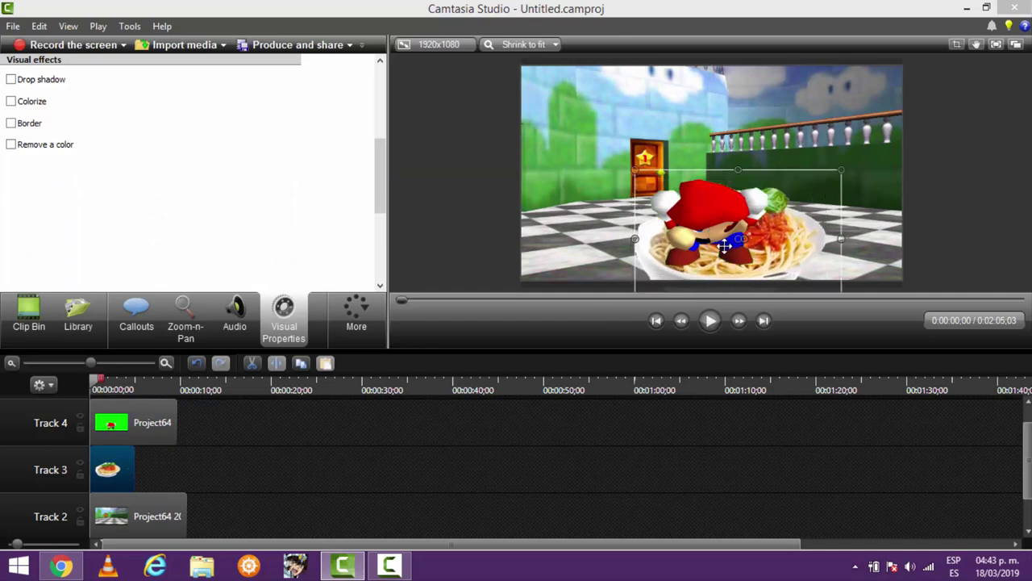
drag(737, 239, 716, 251)
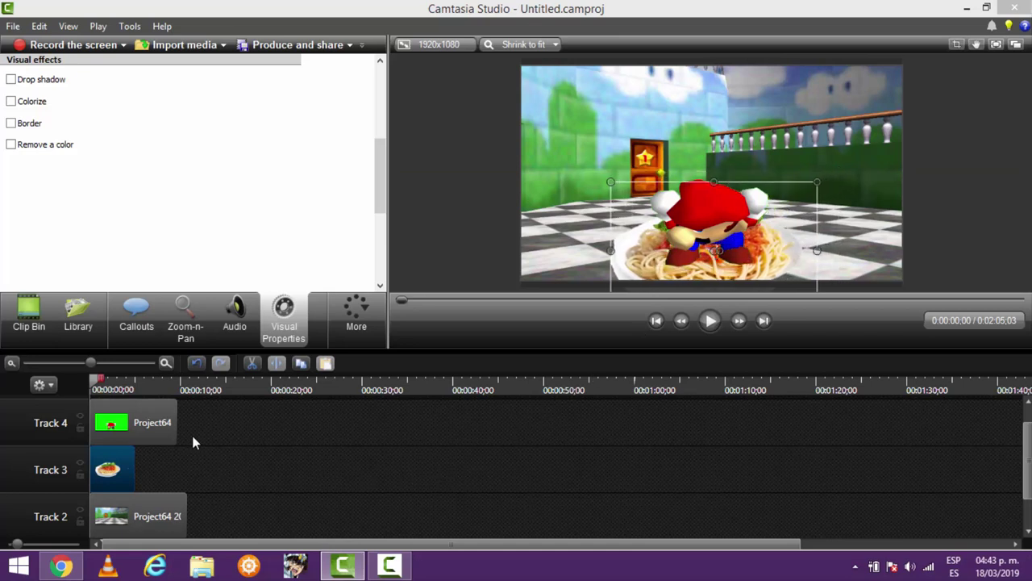
Trim the Mario clip to about 6;23, then extend the spaghetti image and shorten the castle clip to the same end
drag(177, 426, 147, 425)
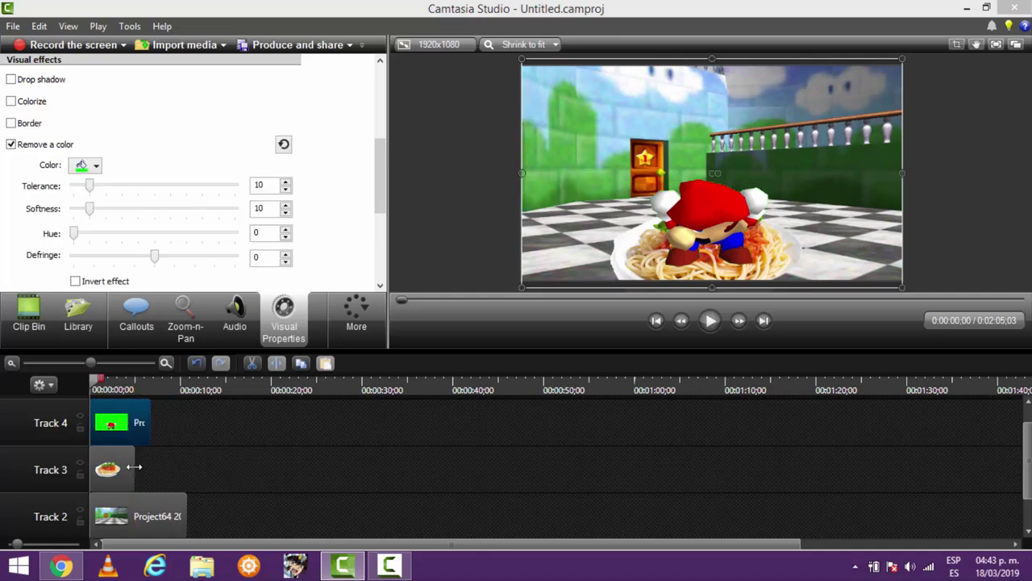
drag(134, 469, 150, 469)
drag(187, 517, 150, 516)
click(237, 461)
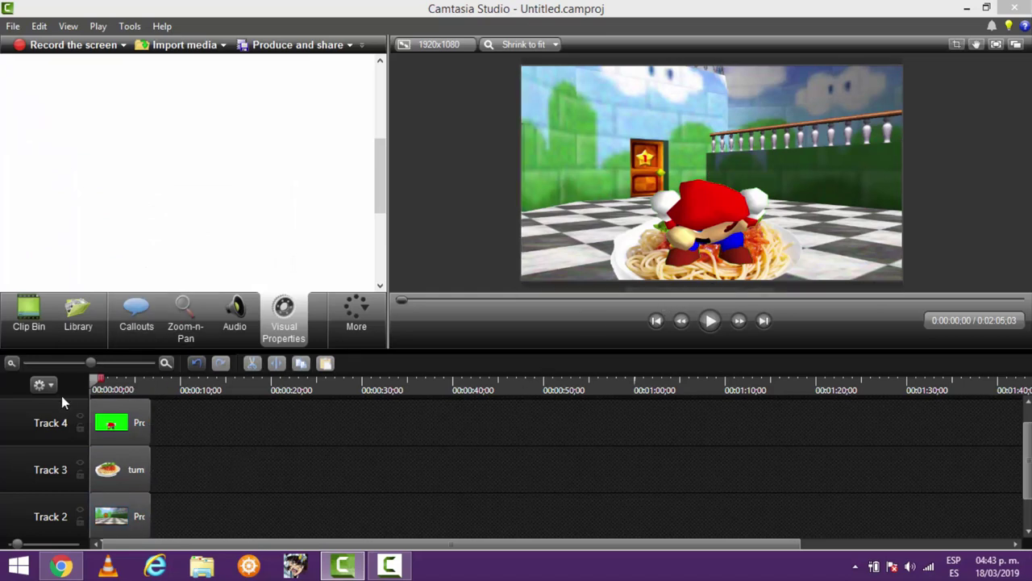
Split the Monkeys Spinning Monkeys music on Track 1 at 0:00:06;23, where the scene ends, and delete the remainder
drag(94, 388, 44, 387)
click(29, 316)
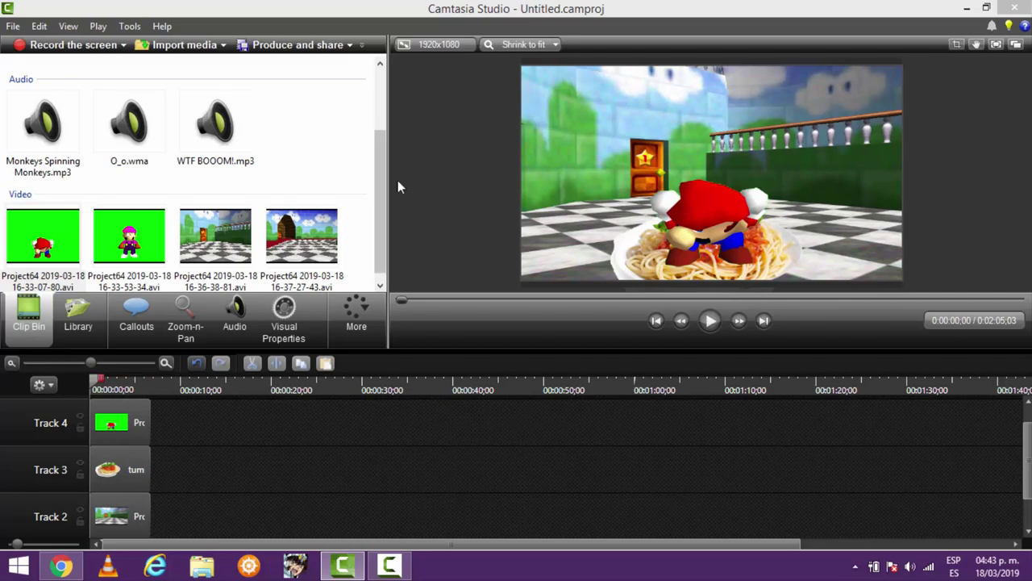
scroll(132, 412, down, 1)
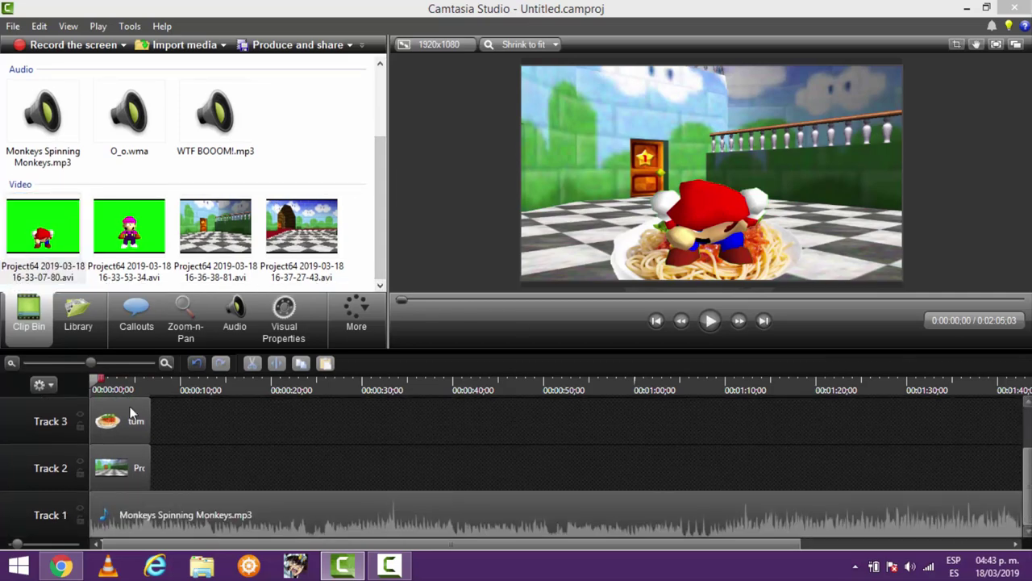
drag(143, 388, 151, 386)
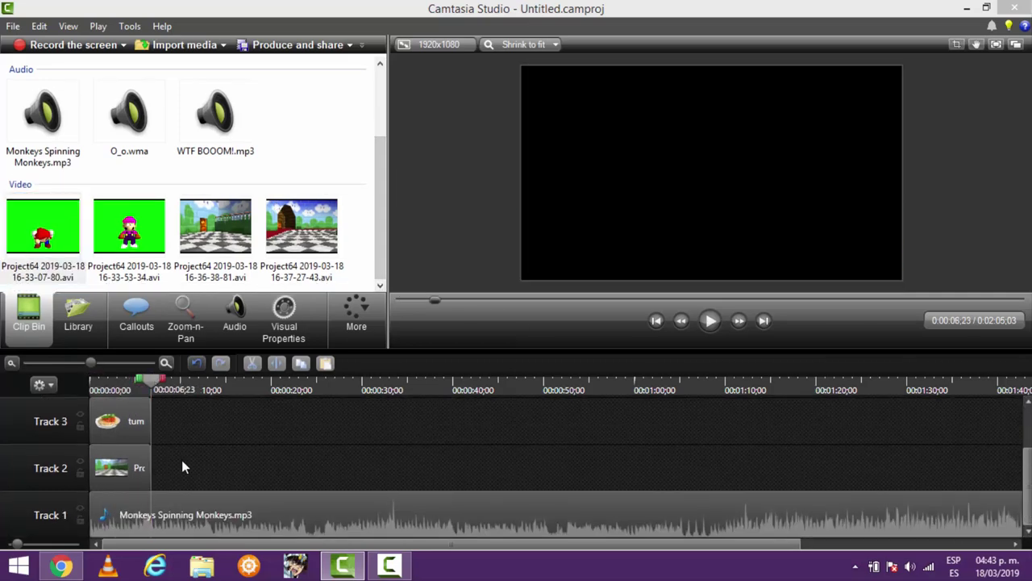
click(192, 509)
click(277, 363)
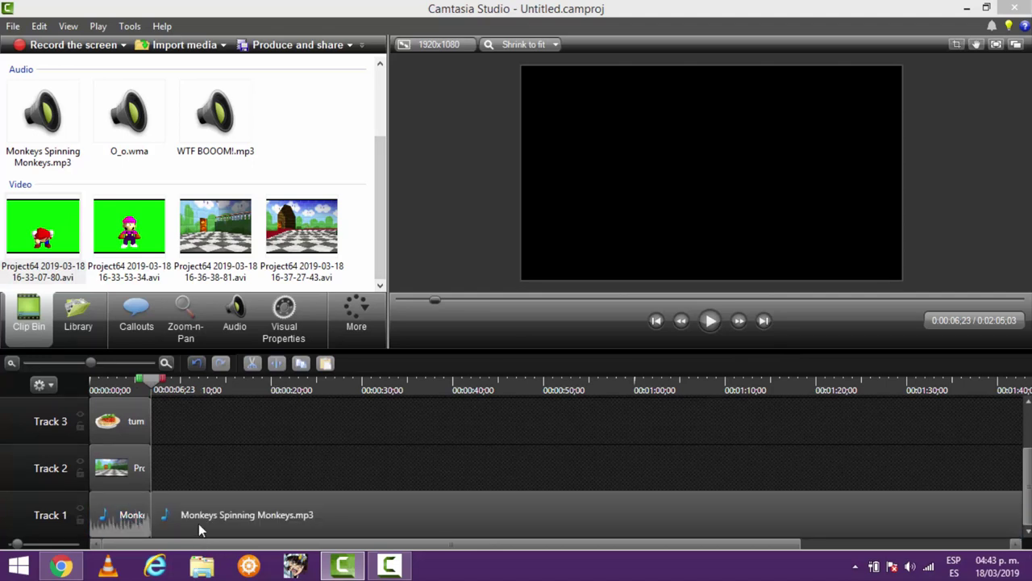
right_click(198, 524)
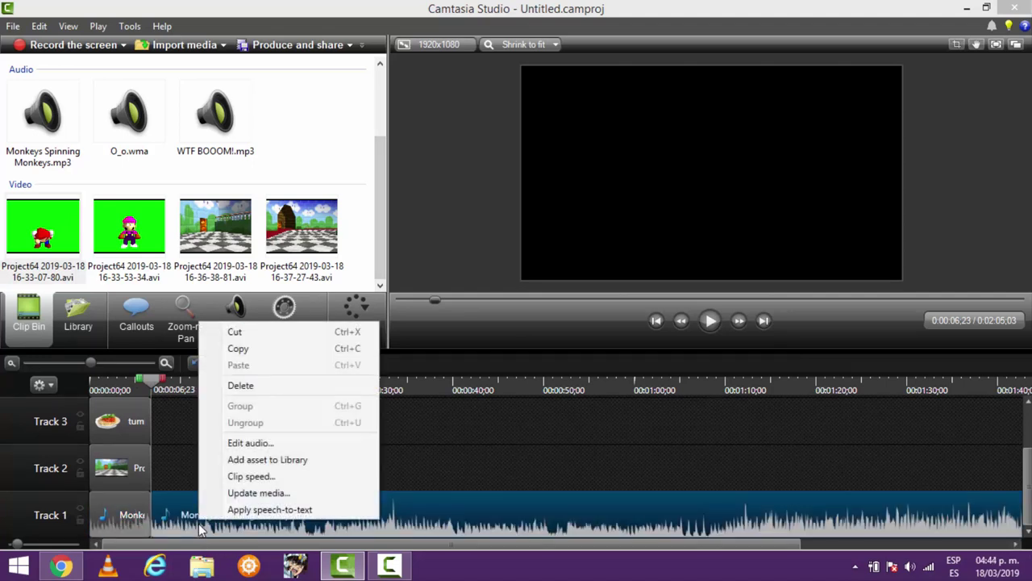
click(253, 385)
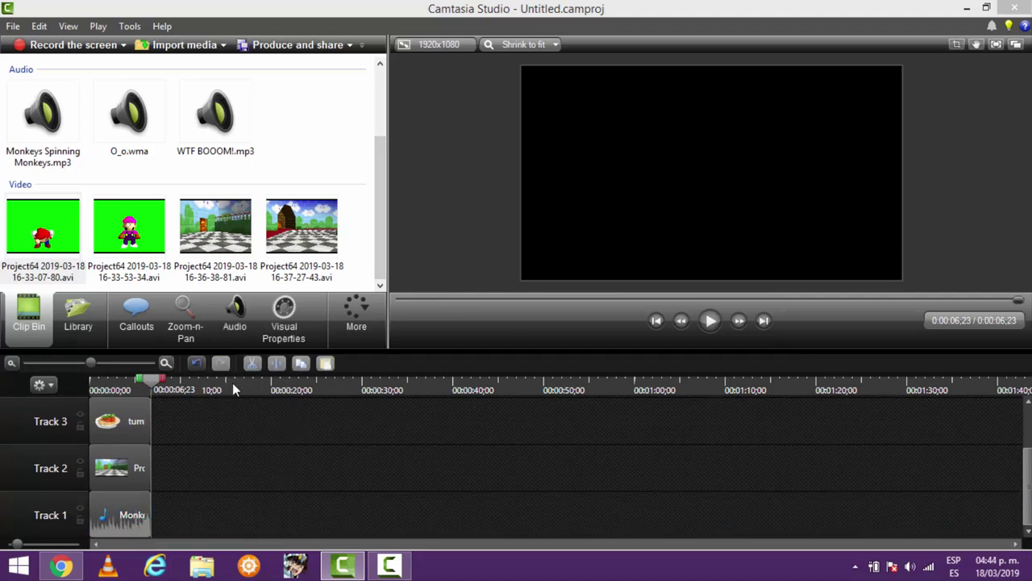
click(93, 390)
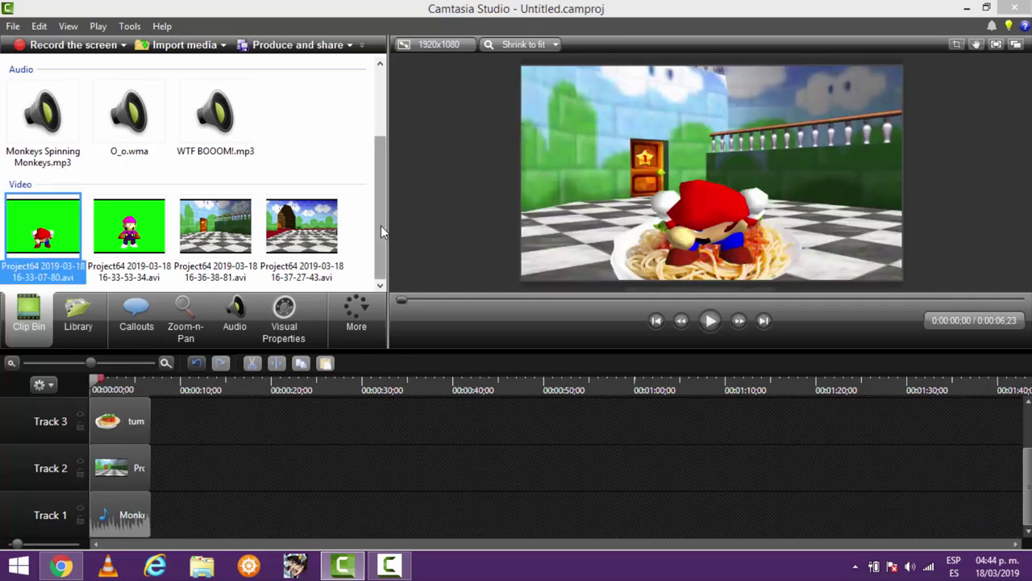
click(282, 237)
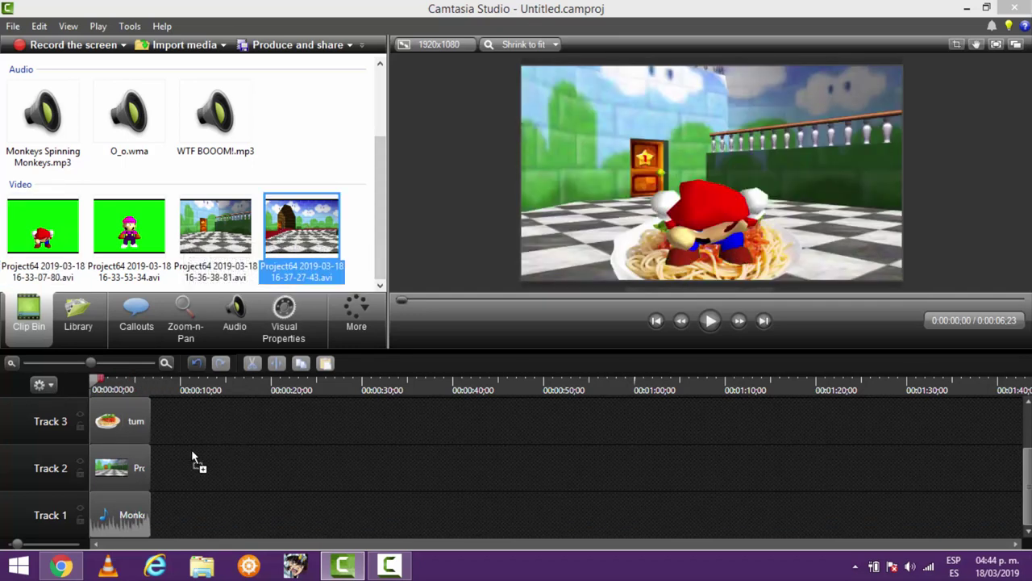
mouse_move(158, 466)
mouse_down()
mouse_move(185, 467)
mouse_move(174, 471)
mouse_up()
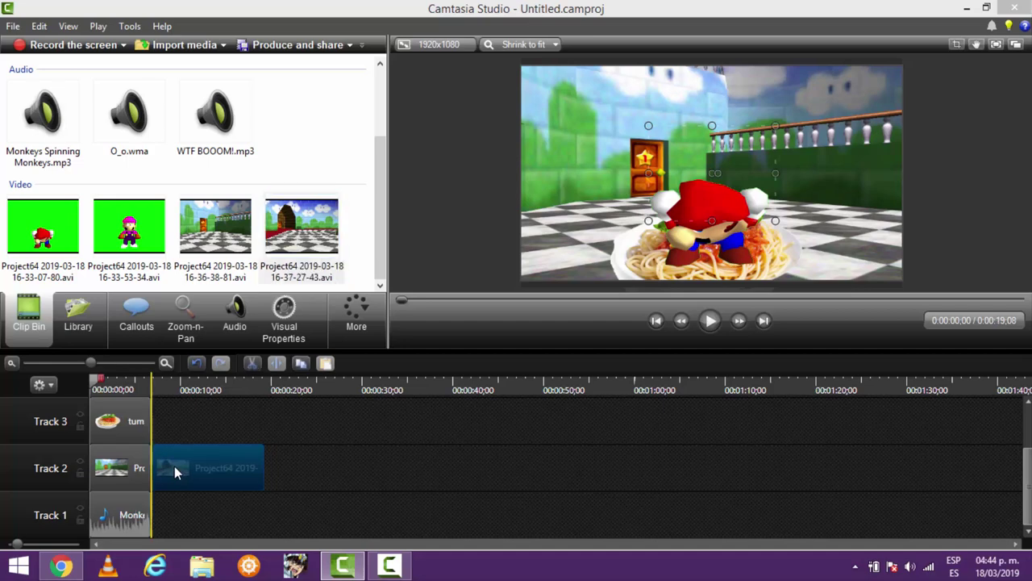
right_click(174, 471)
click(269, 301)
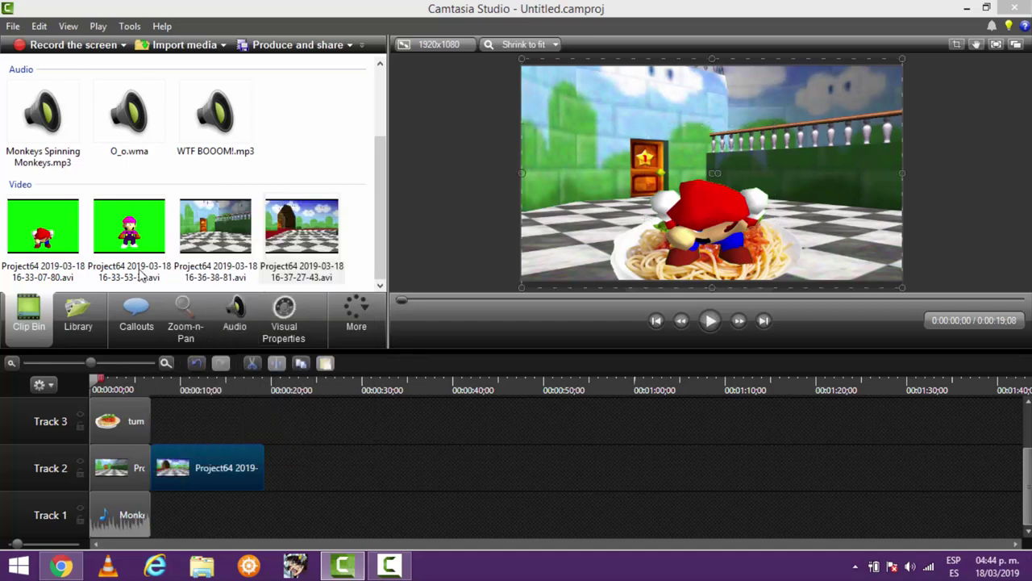
Place the pink-capped Mario clip on Track 3 right after the spaghetti image and shorten the new Track 2 background to the same end
drag(133, 242, 179, 513)
drag(161, 433, 164, 435)
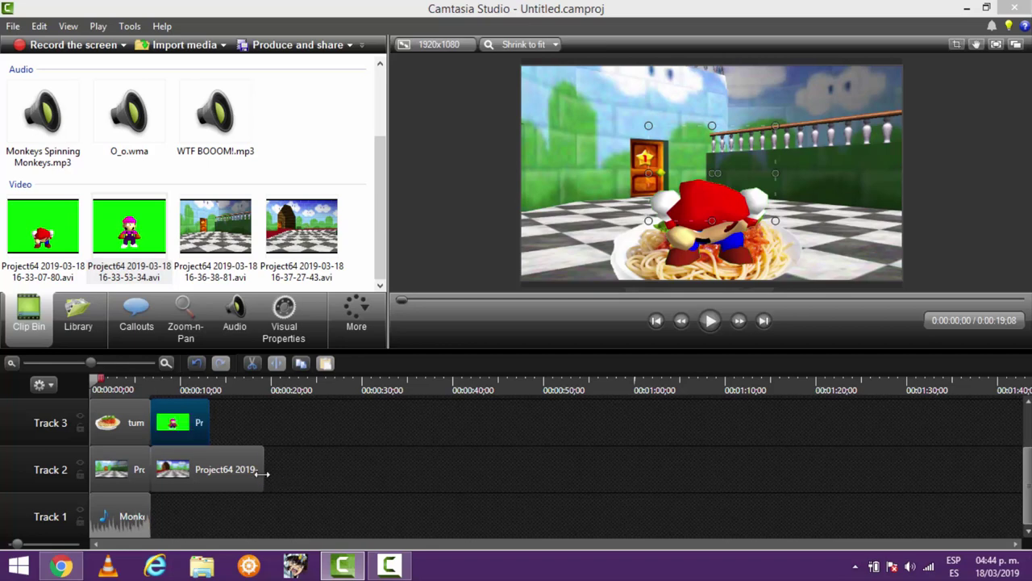
drag(263, 473, 205, 468)
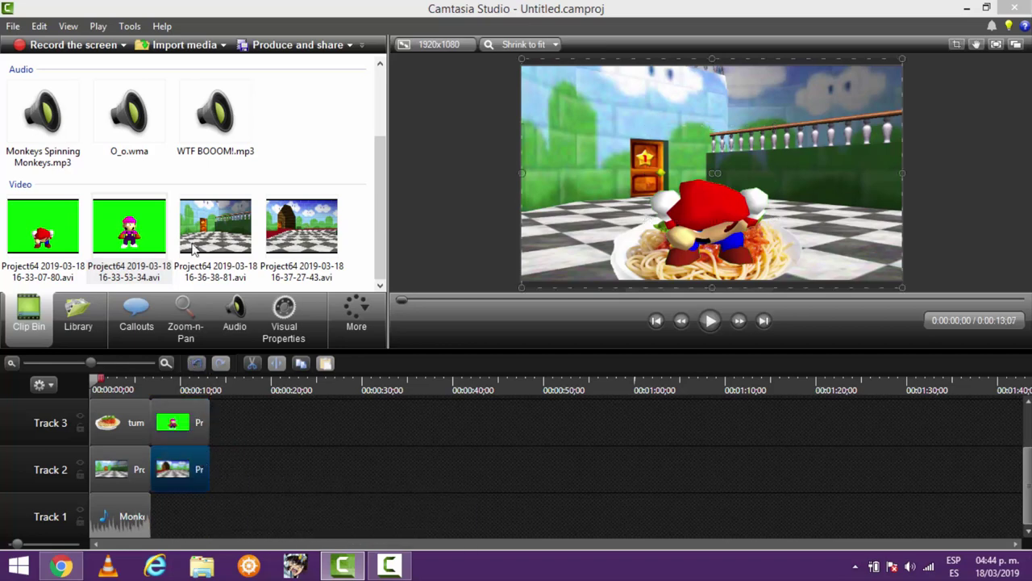
Add the O_o.wma sound to Track 1 and butt it against the end of the Monkeys Spinning Monkeys music
drag(137, 149, 160, 472)
drag(162, 515, 161, 514)
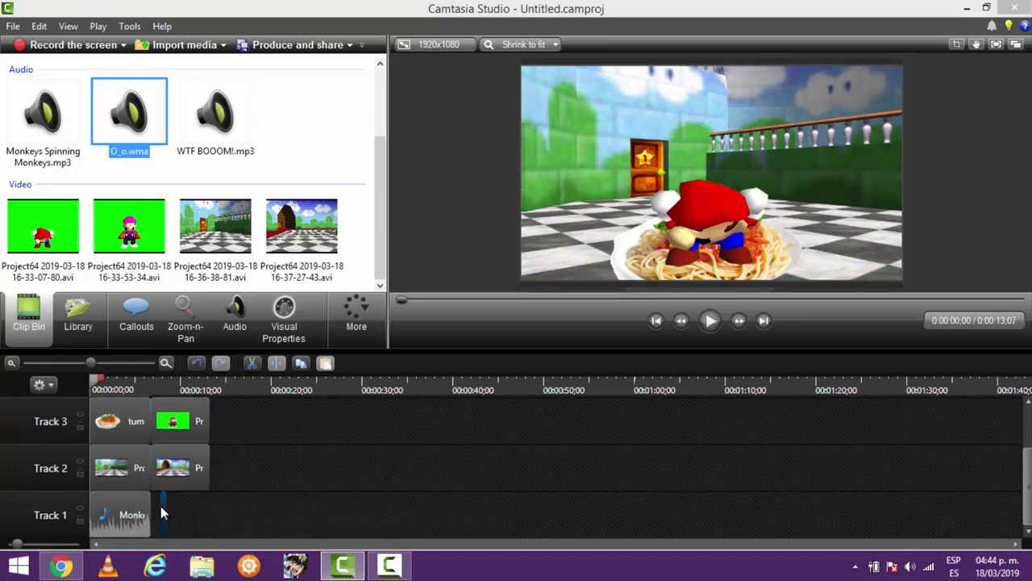
click(167, 364)
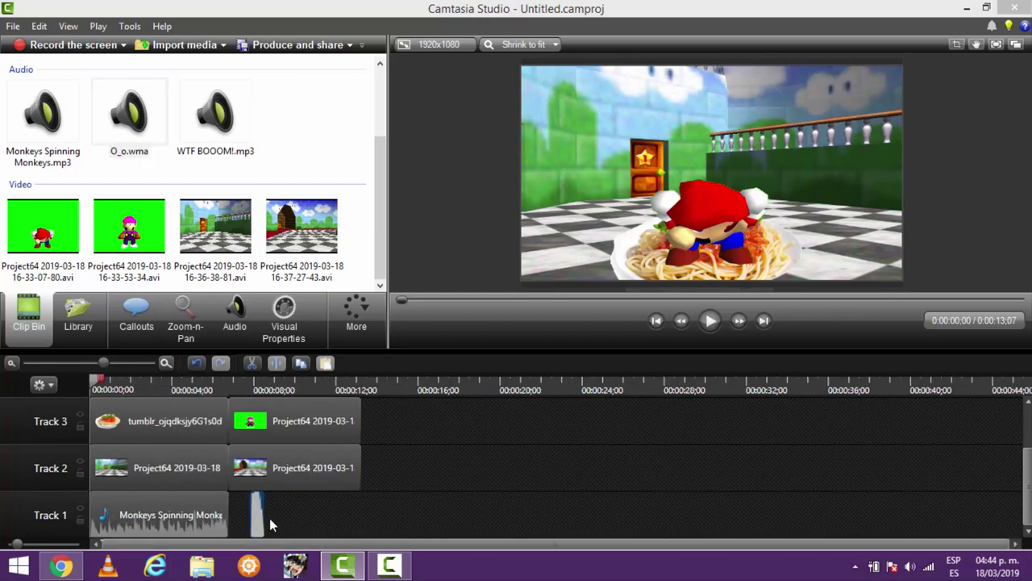
drag(249, 521, 234, 520)
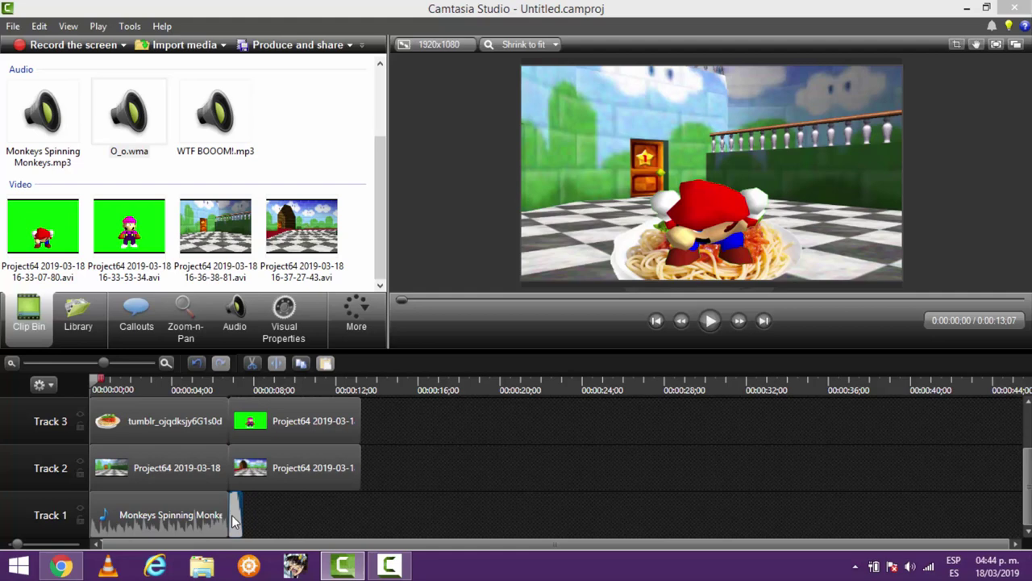
click(12, 364)
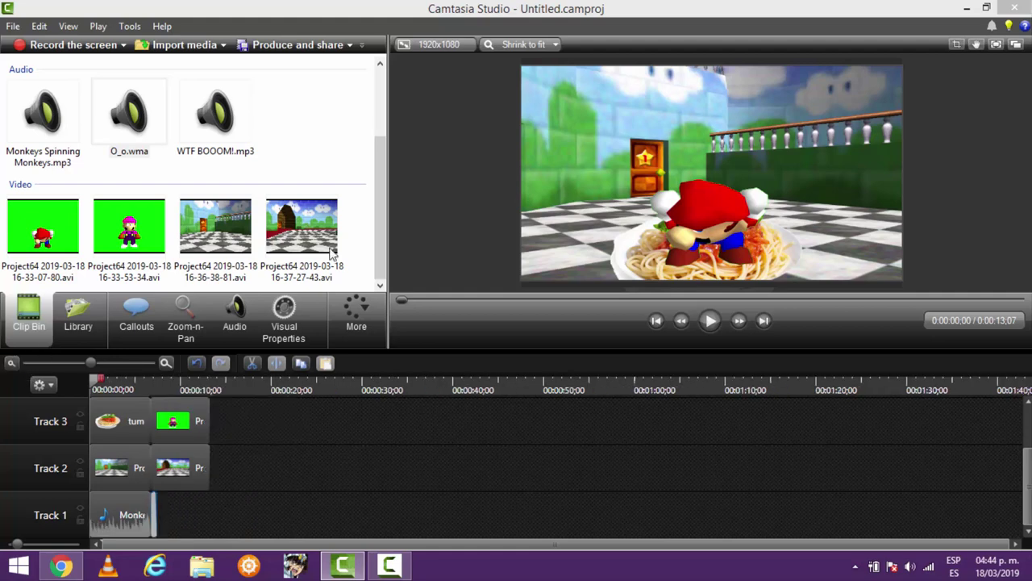
click(378, 238)
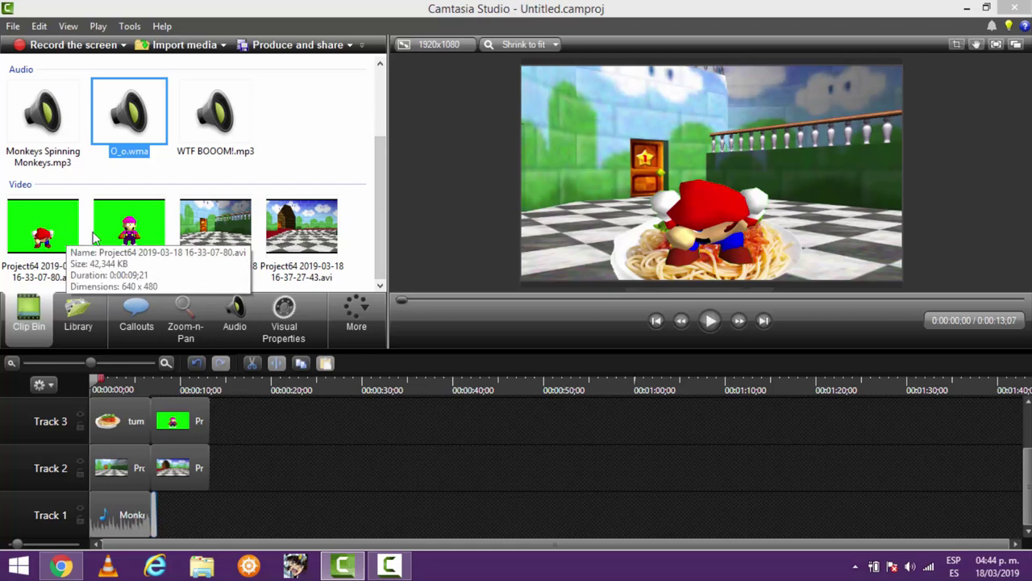
Remove the green background from the pink-capped Mario clip on Track 3 with the Remove a color effect
click(199, 422)
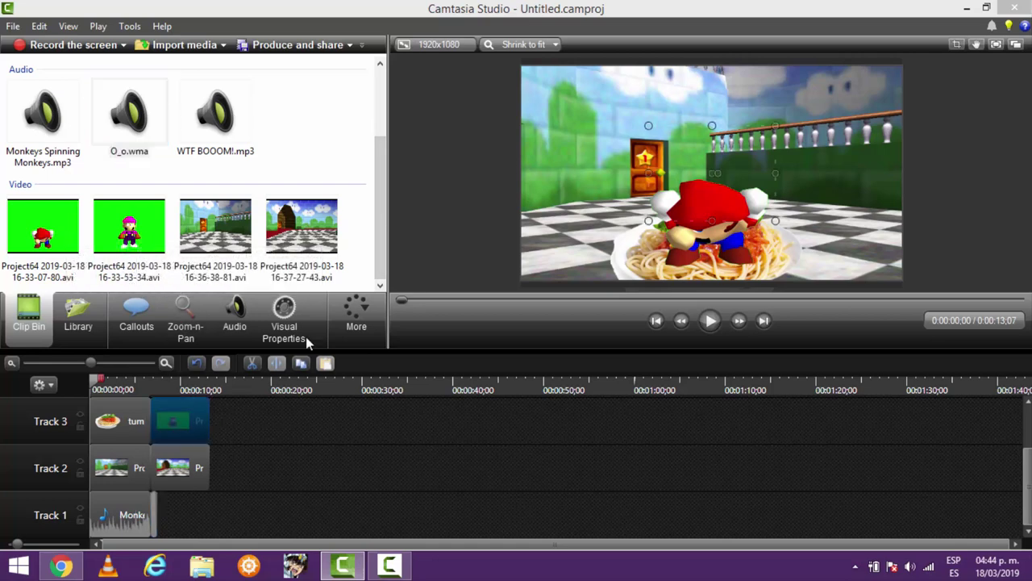
click(306, 341)
scroll(95, 181, down, 3)
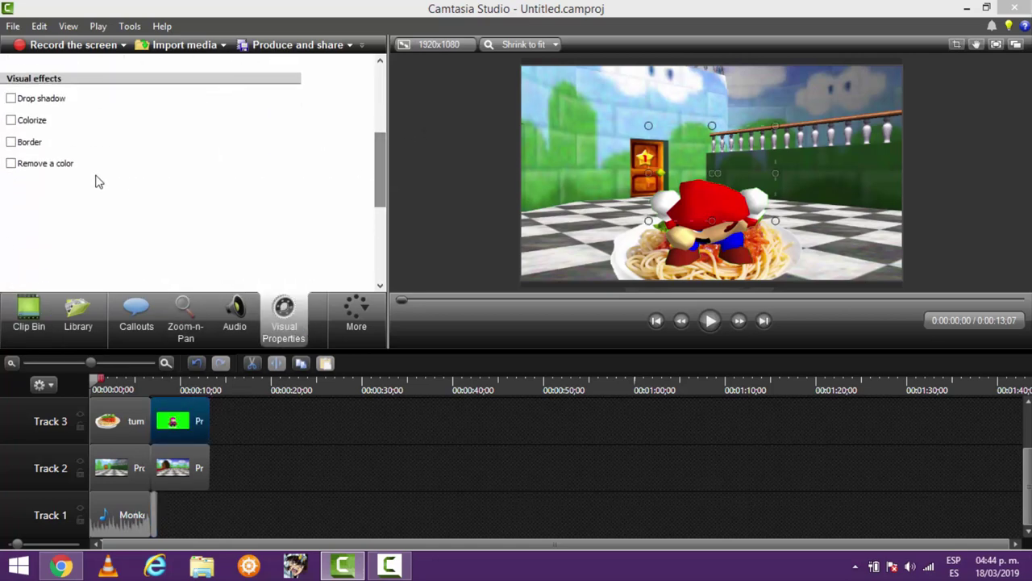
click(61, 166)
click(36, 322)
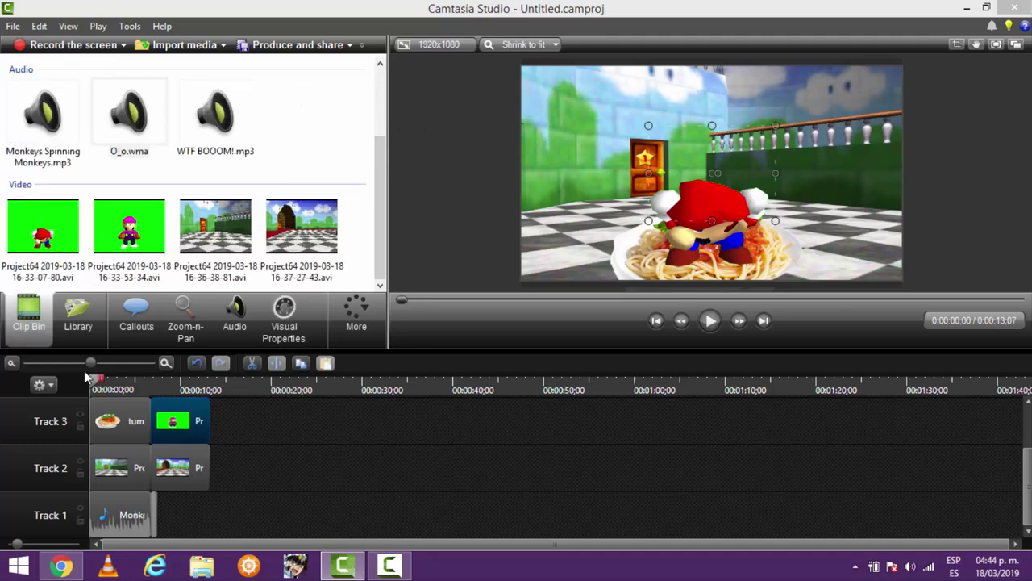
Go to 0:00:06;23 and paste the copied visual properties onto the pink-capped Mario clip to enlarge it to the full canvas
drag(133, 386, 153, 379)
right_click(163, 420)
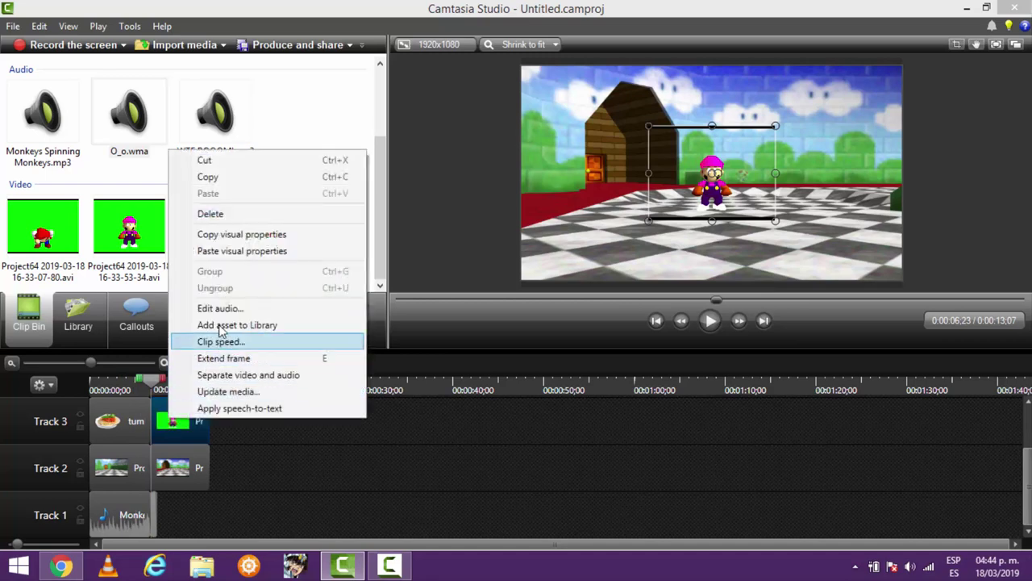
click(212, 250)
click(292, 431)
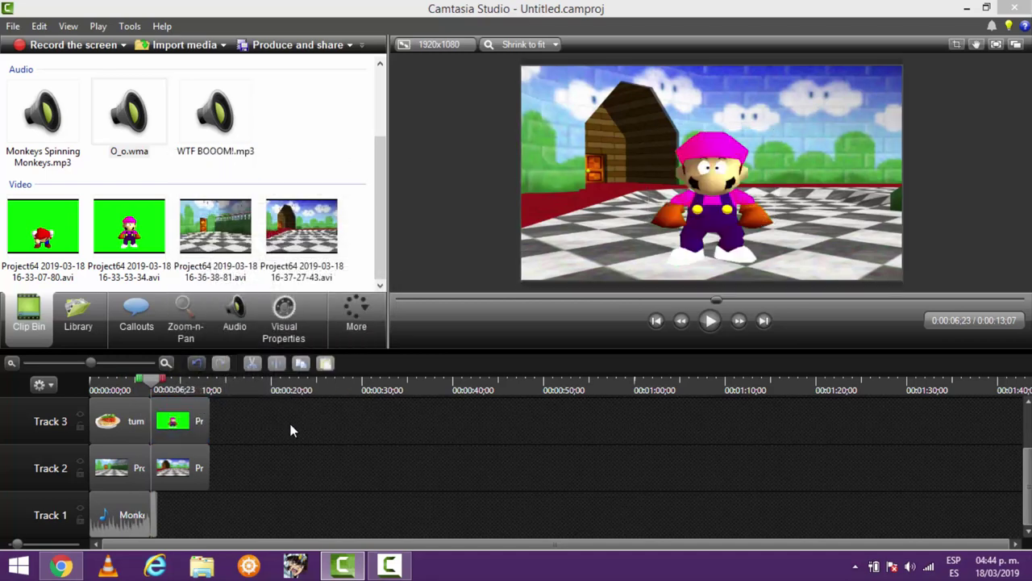
Add the WTF BOOOM!.mp3 sound to Track 1 directly after the O_o.wma sound
mouse_move(148, 379)
mouse_down()
mouse_move(166, 378)
mouse_move(133, 379)
mouse_move(146, 383)
mouse_up()
drag(215, 113, 199, 411)
drag(174, 524, 205, 506)
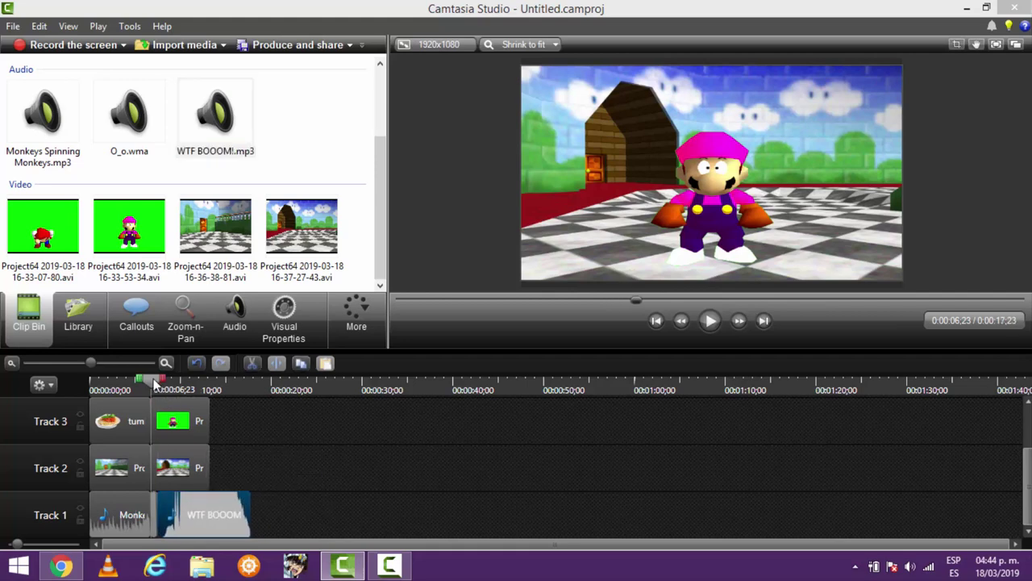
Split the WTF BOOOM sound on Track 1 at 0:00:09;08
drag(154, 383, 176, 384)
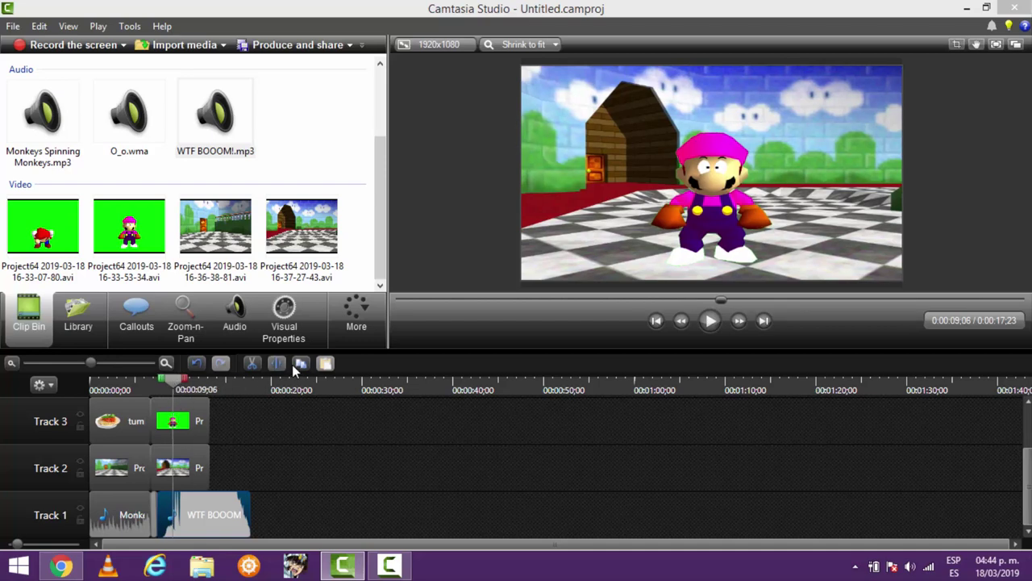
click(737, 322)
click(736, 322)
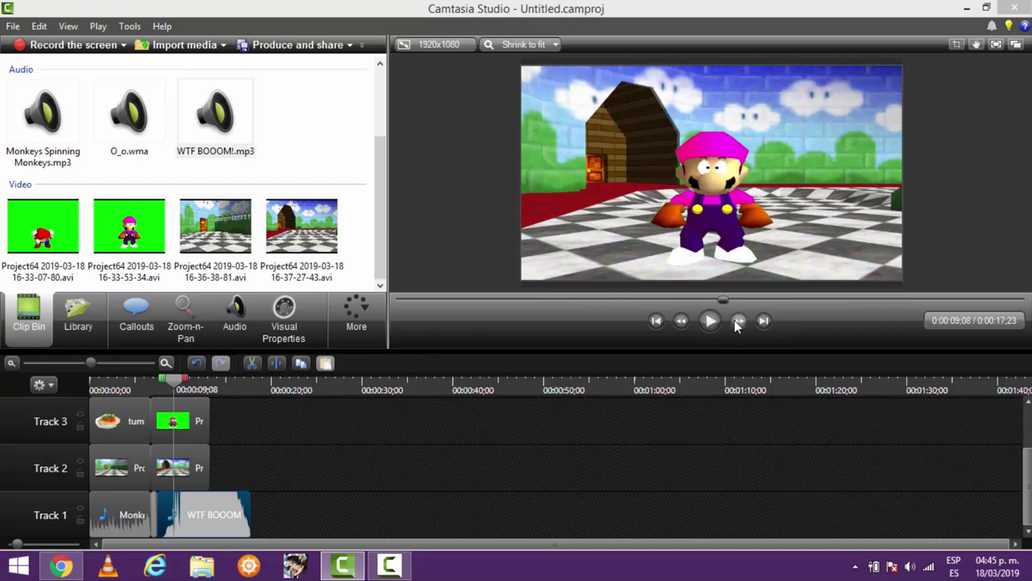
click(277, 365)
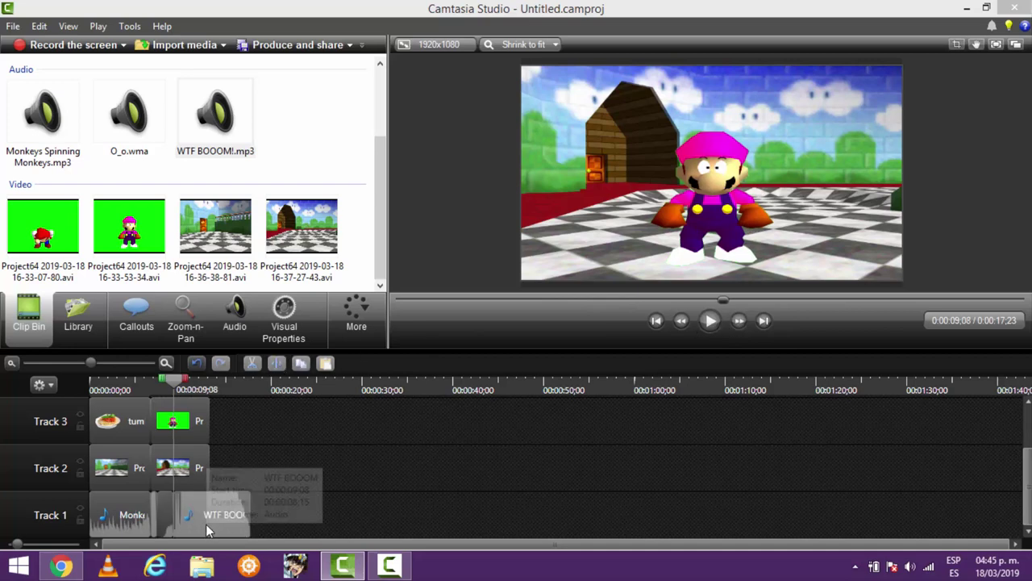
click(195, 523)
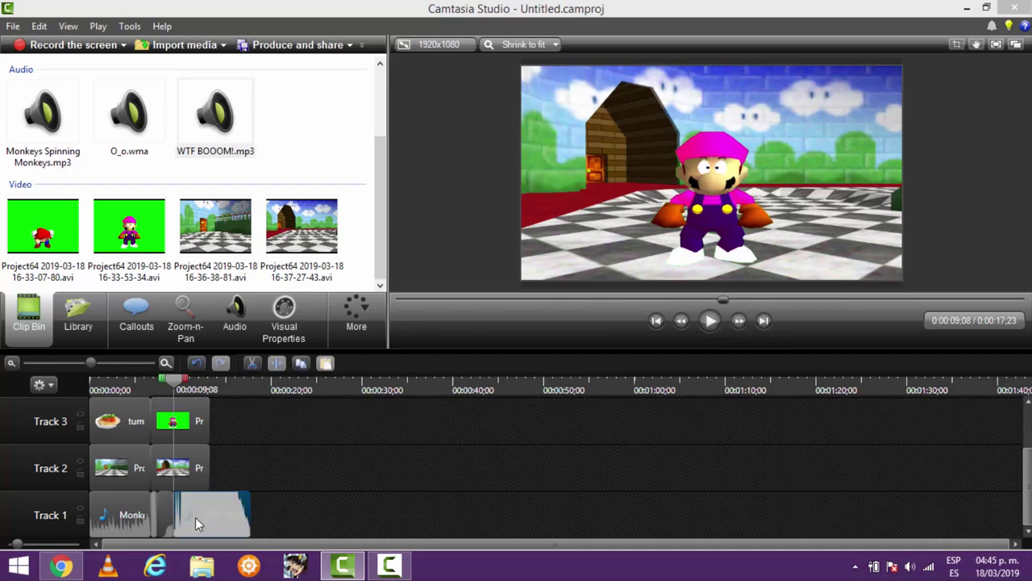
Split the pink-capped Mario clip on Track 3 at 0:00:12;22, the frame where the character starts turning
drag(177, 383, 201, 380)
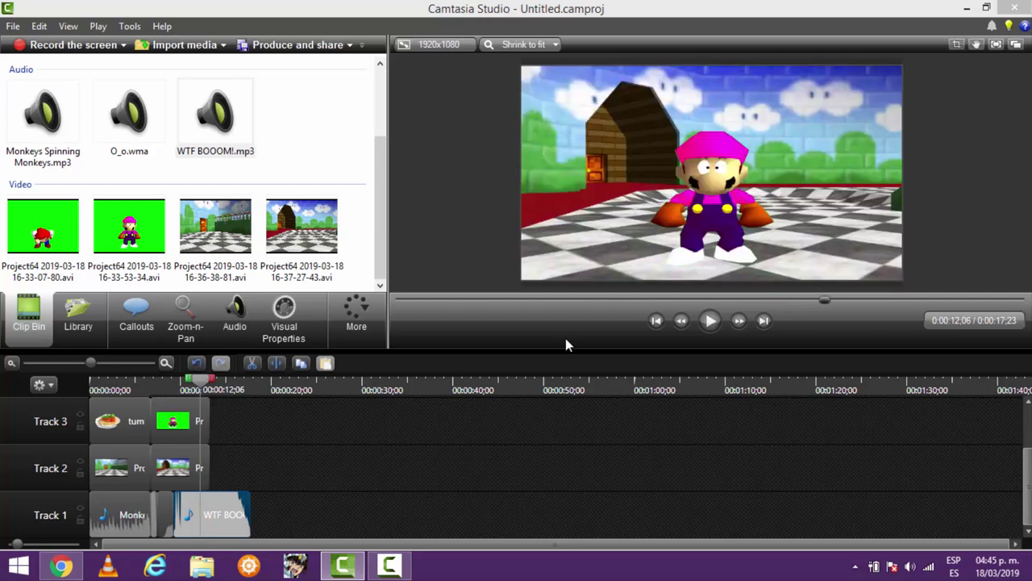
click(731, 327)
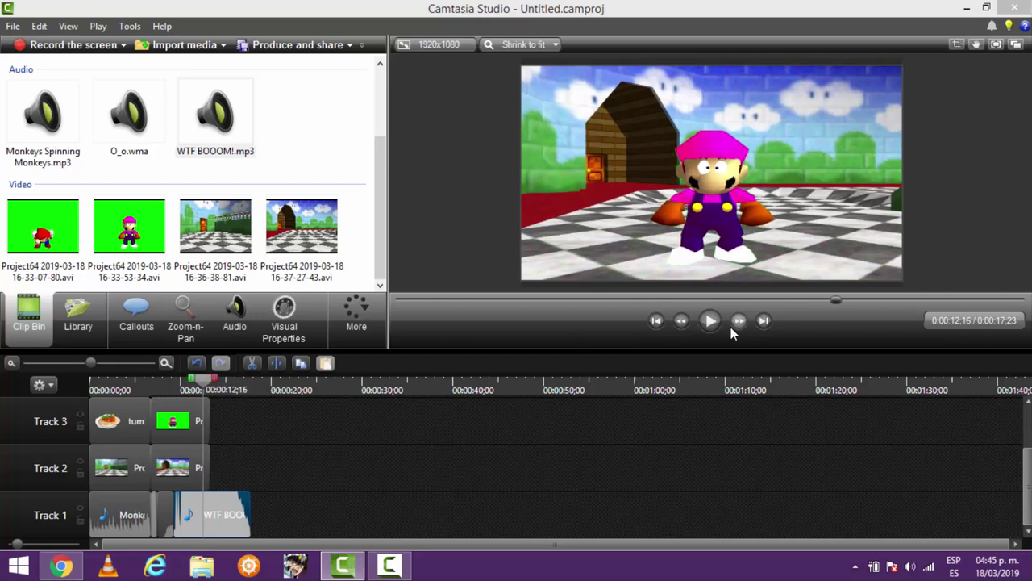
click(731, 327)
click(731, 327)
click(731, 327)
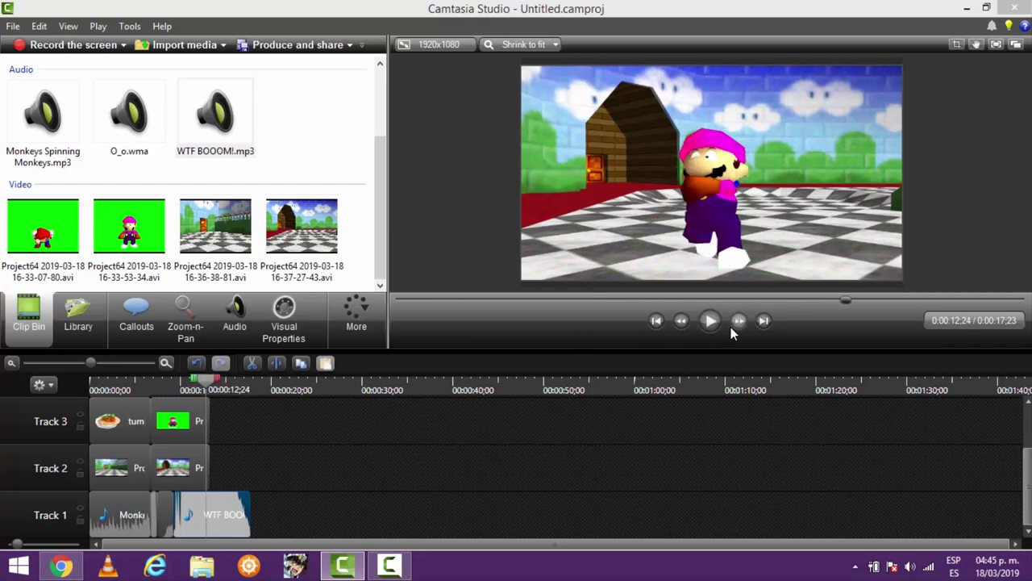
click(681, 321)
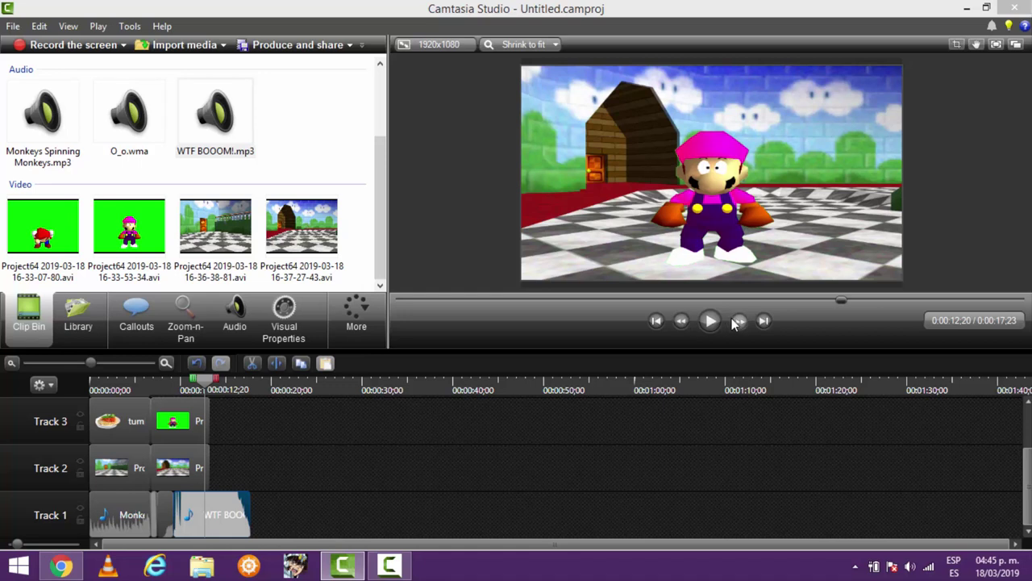
click(738, 321)
click(737, 321)
click(683, 321)
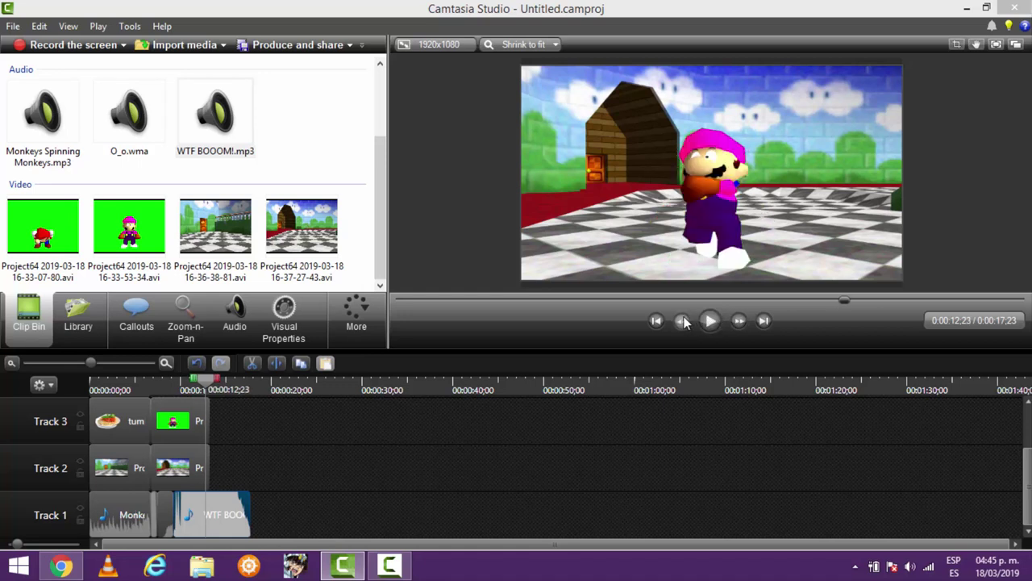
click(682, 321)
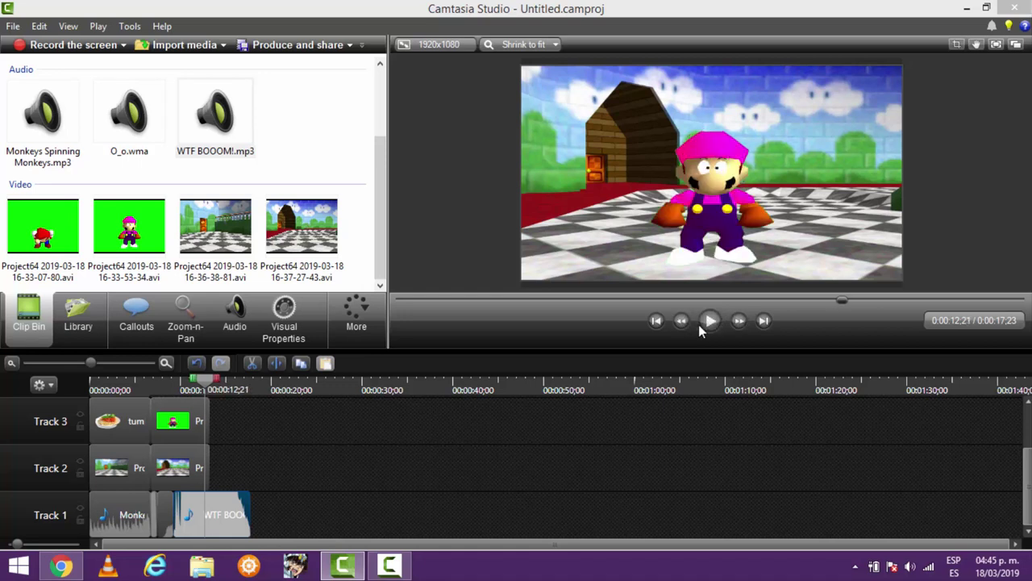
click(738, 321)
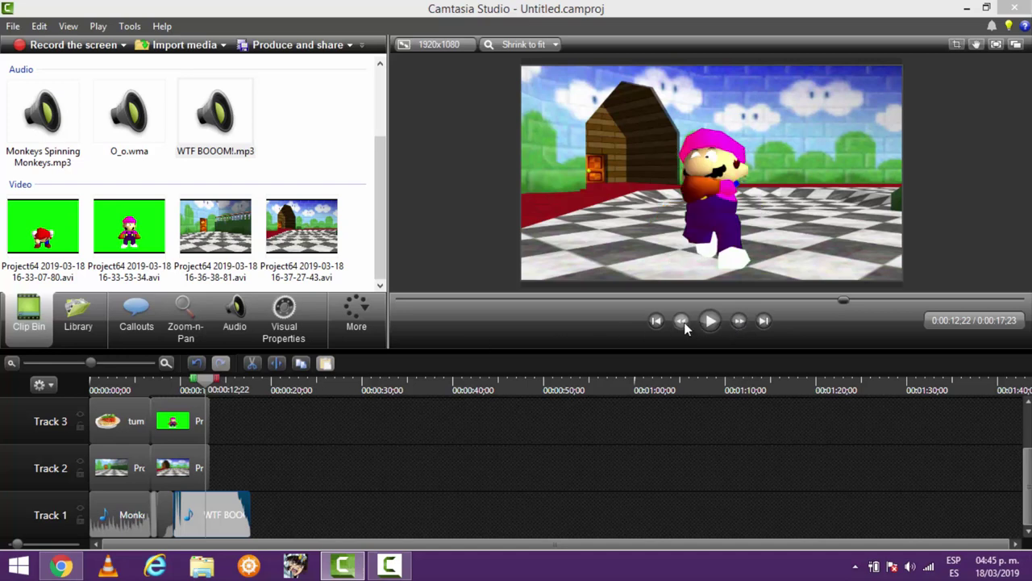
click(682, 321)
click(737, 321)
click(191, 434)
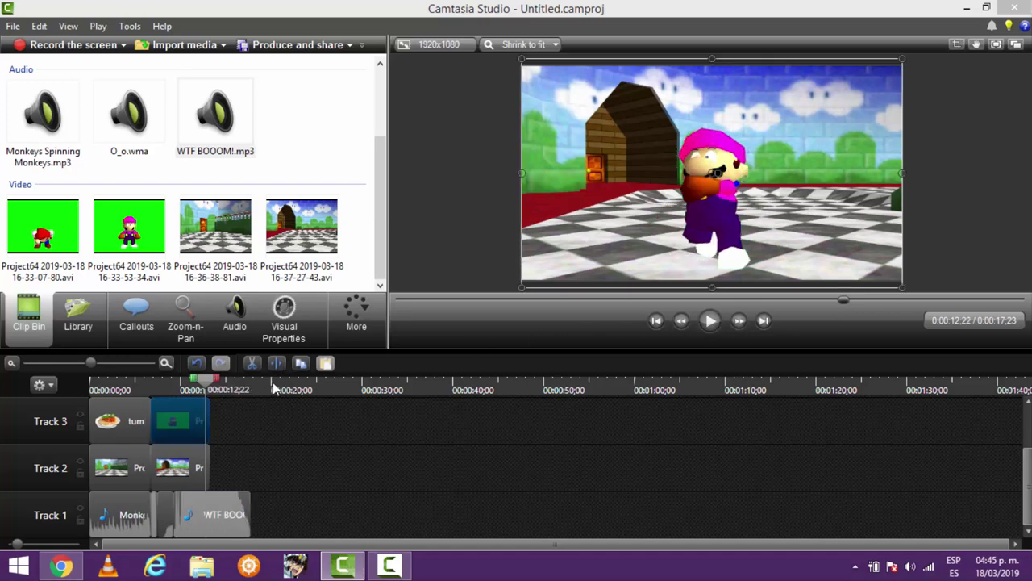
click(207, 421)
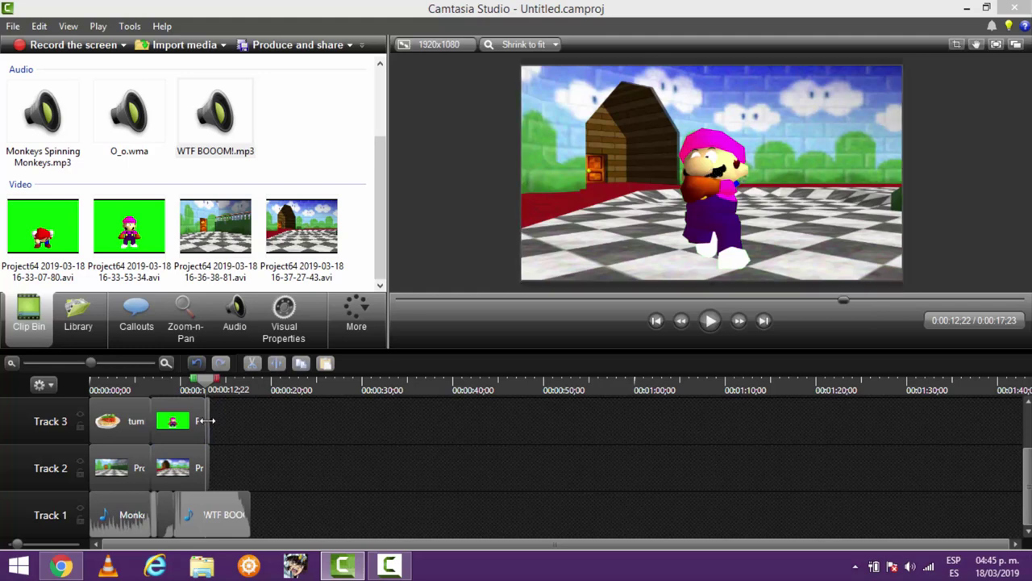
Split the pink-capped Mario clip at 0:00:09;08 and delete its section between there and the cut at 0:00:12;22
click(167, 365)
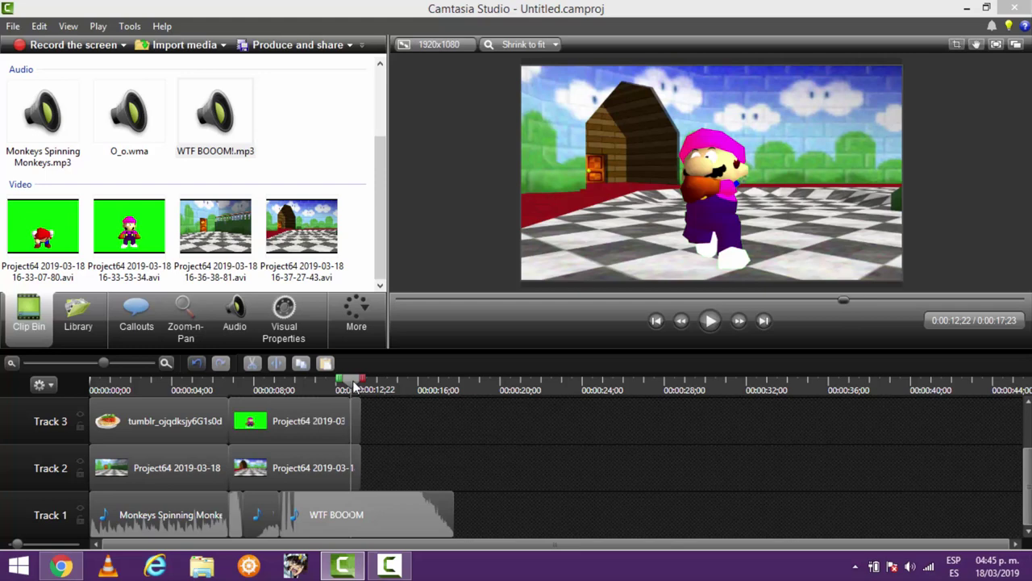
drag(314, 390, 281, 385)
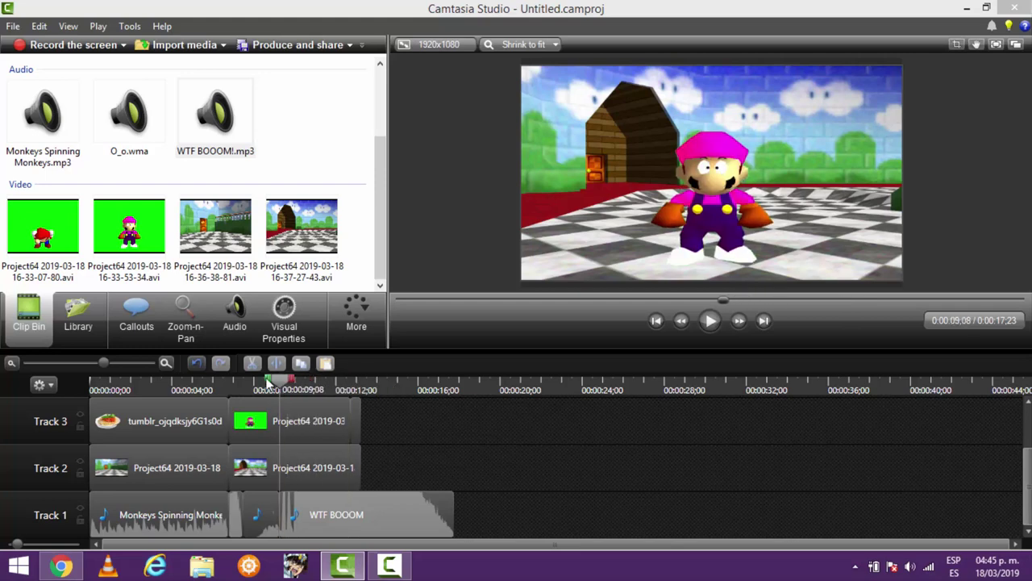
click(288, 412)
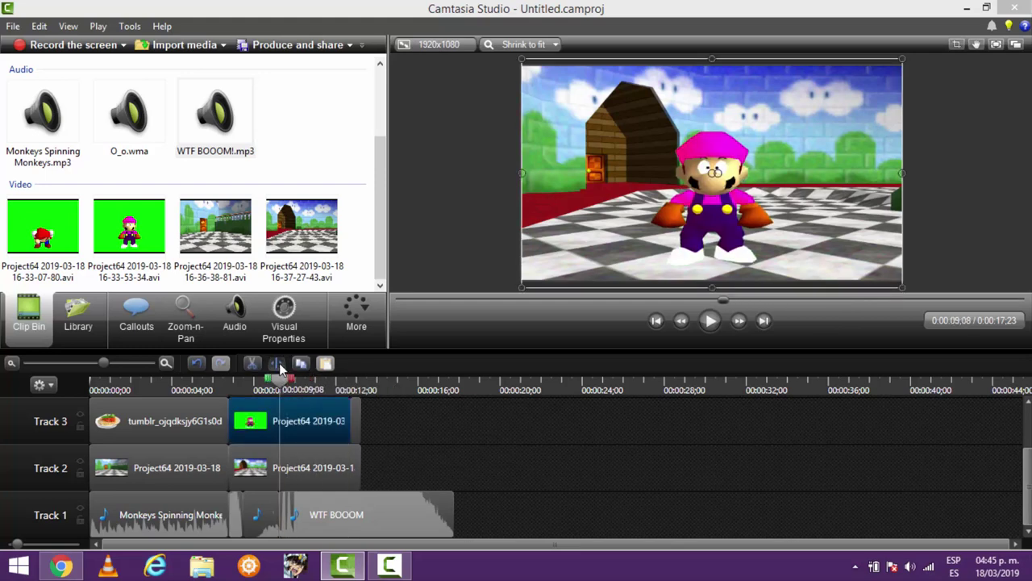
click(279, 363)
right_click(305, 418)
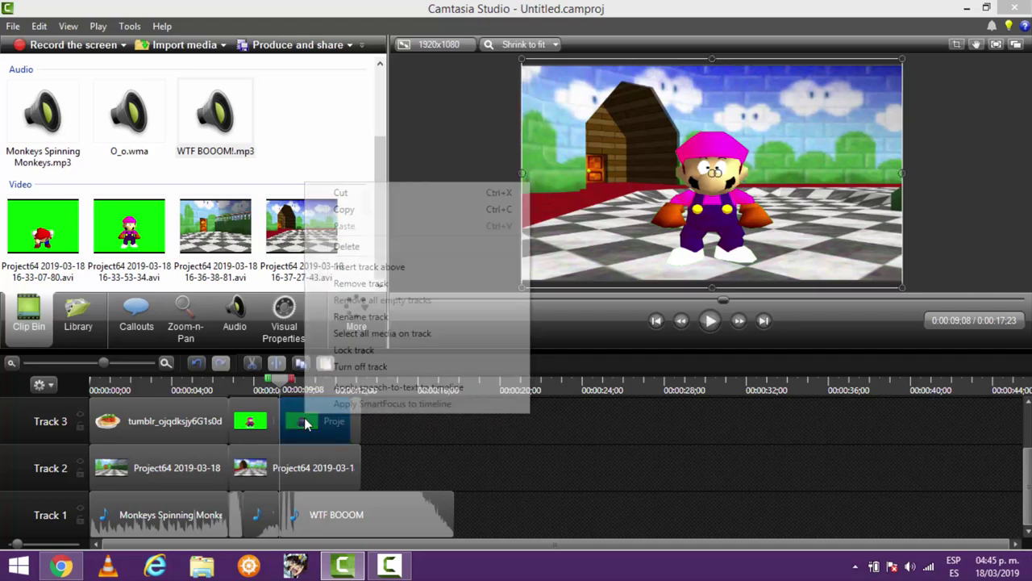
click(348, 212)
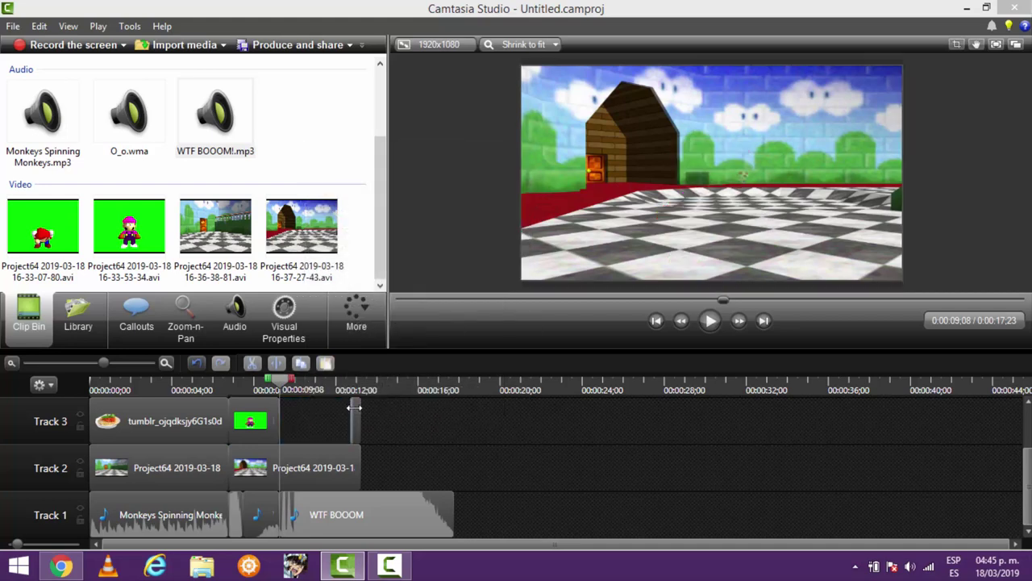
Trim the Track 2 background clip and the WTF BOOOM sound on Track 1 to end with the Track 3 clip at 0:00:09;23
click(90, 362)
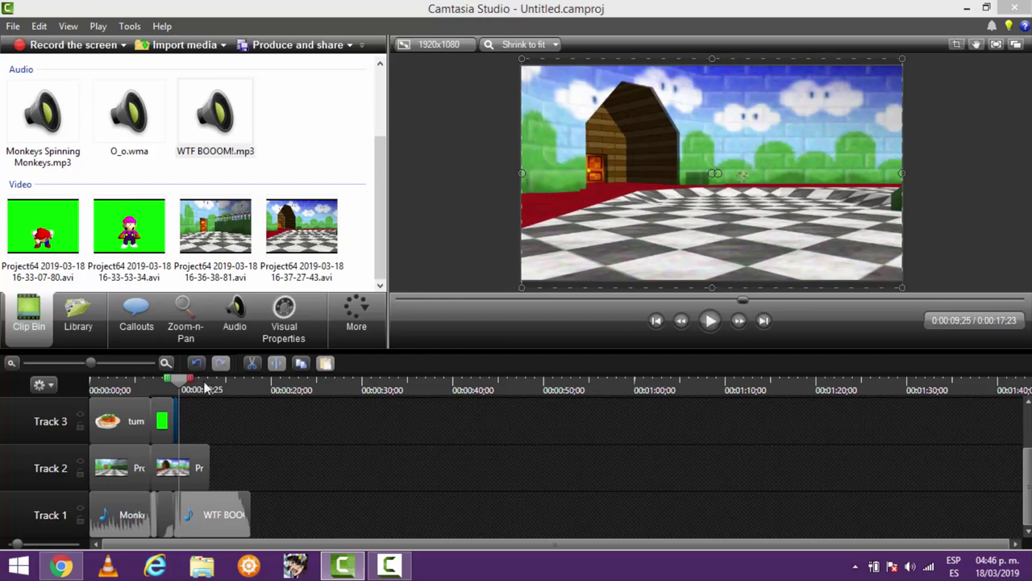
click(179, 385)
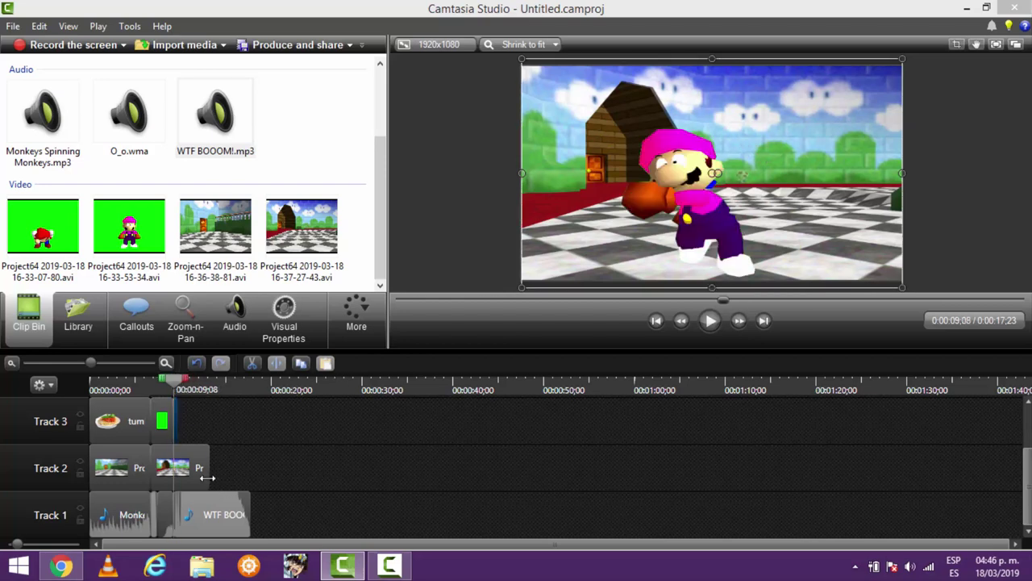
drag(195, 477, 173, 476)
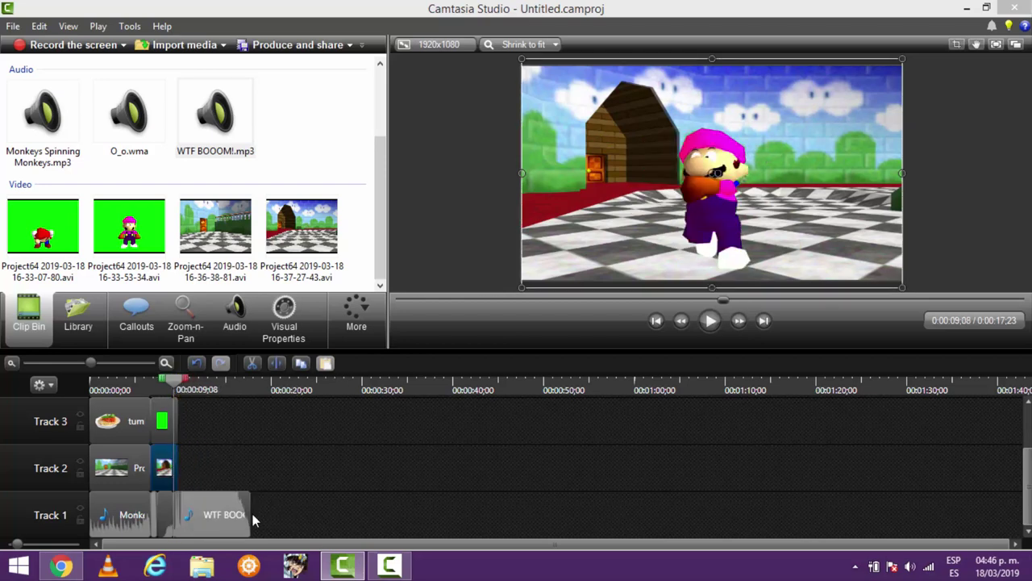
drag(246, 514, 177, 516)
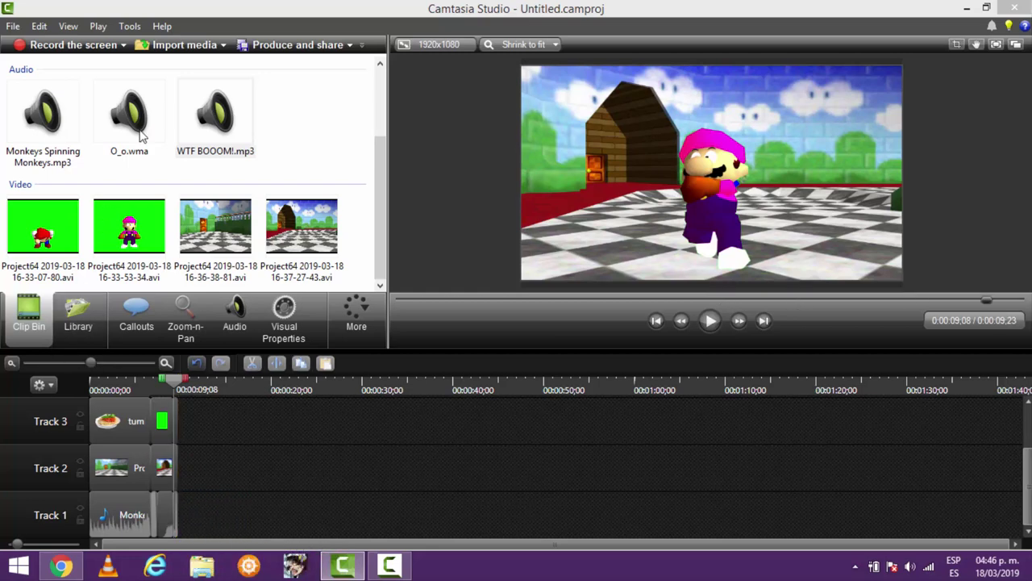
Import the Spongebob Explosion video from the Descargas folder and place it on Track 2 directly after the background clip
click(177, 45)
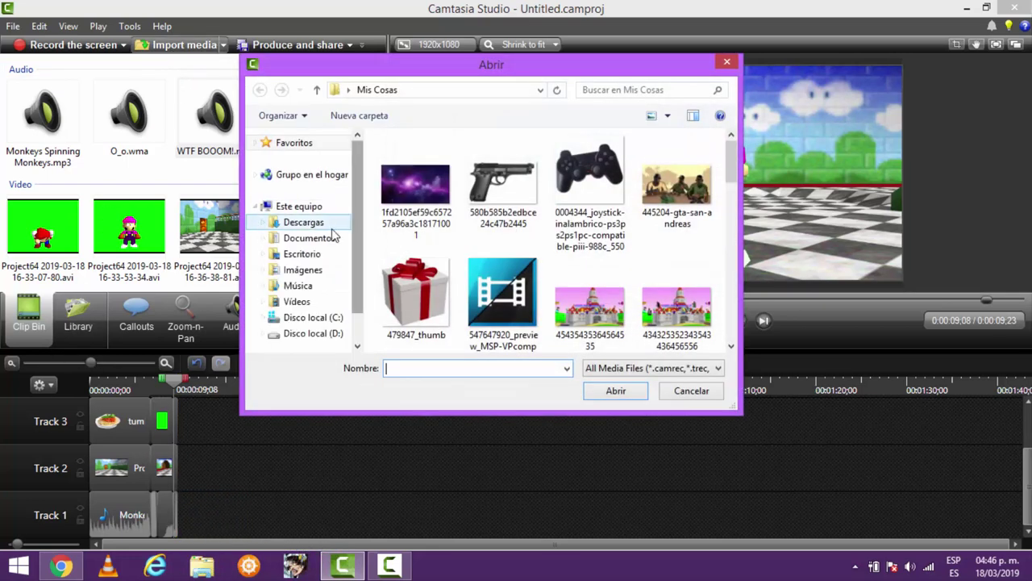
click(304, 221)
scroll(725, 287, down, 5)
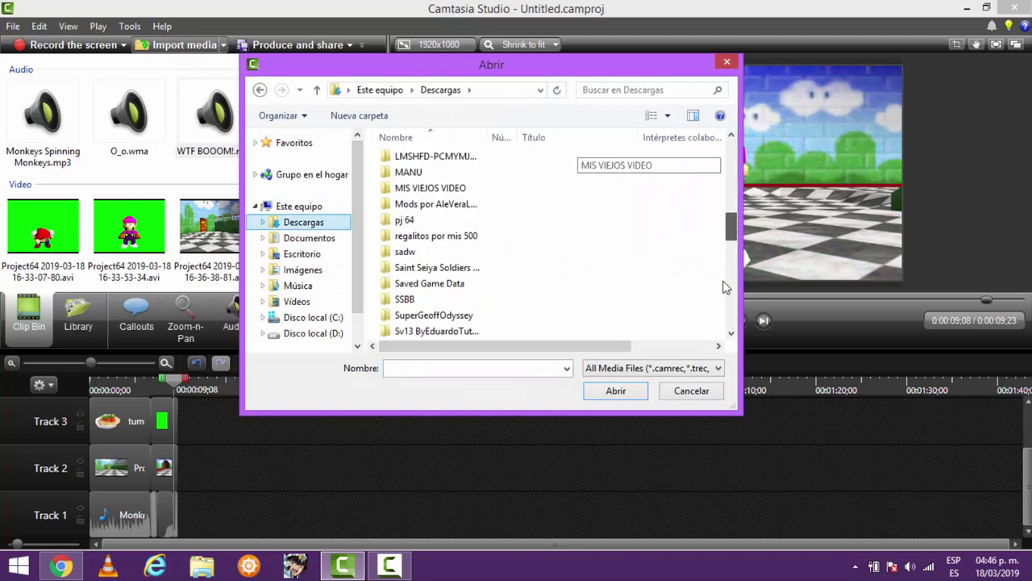
scroll(725, 287, down, 10)
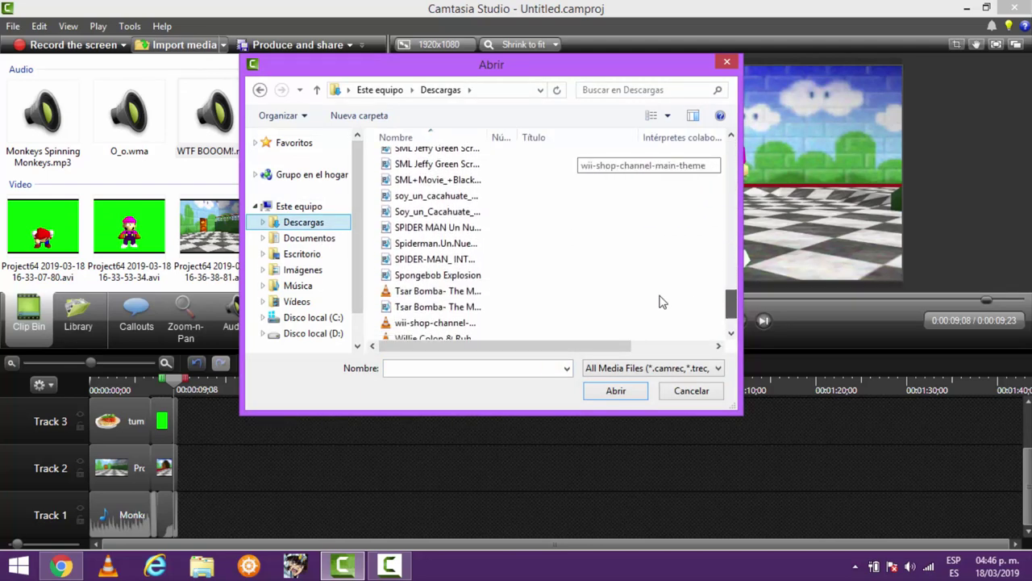
double_click(548, 275)
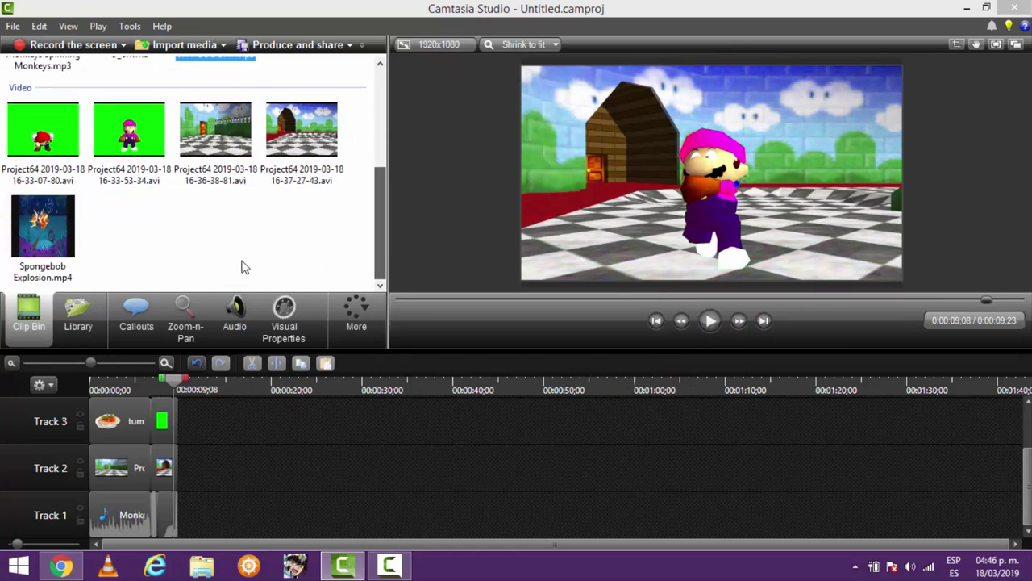
drag(43, 228, 238, 466)
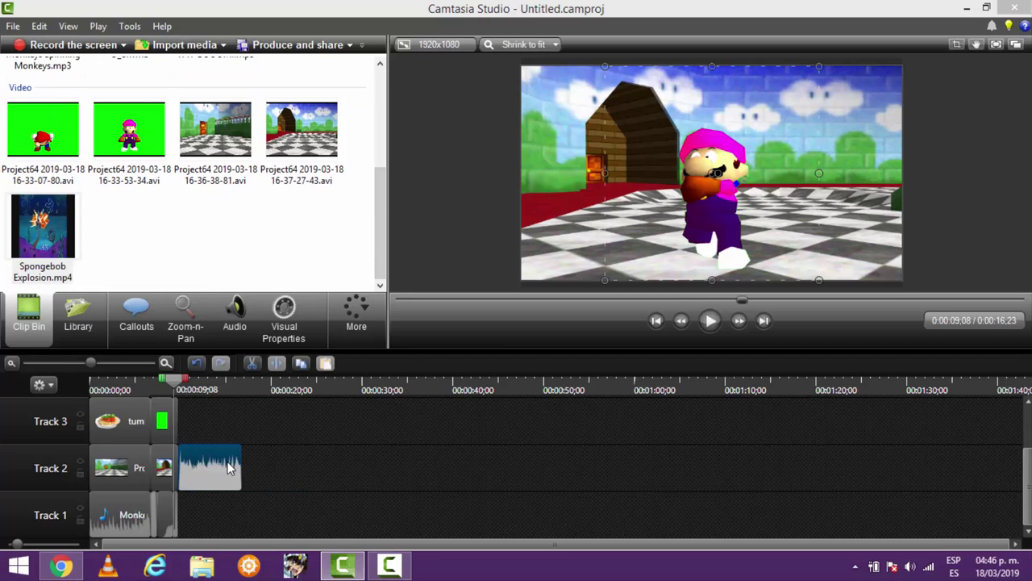
Stretch the Spongebob Explosion clip horizontally on both sides until its picture fills the canvas width without black bars
click(184, 377)
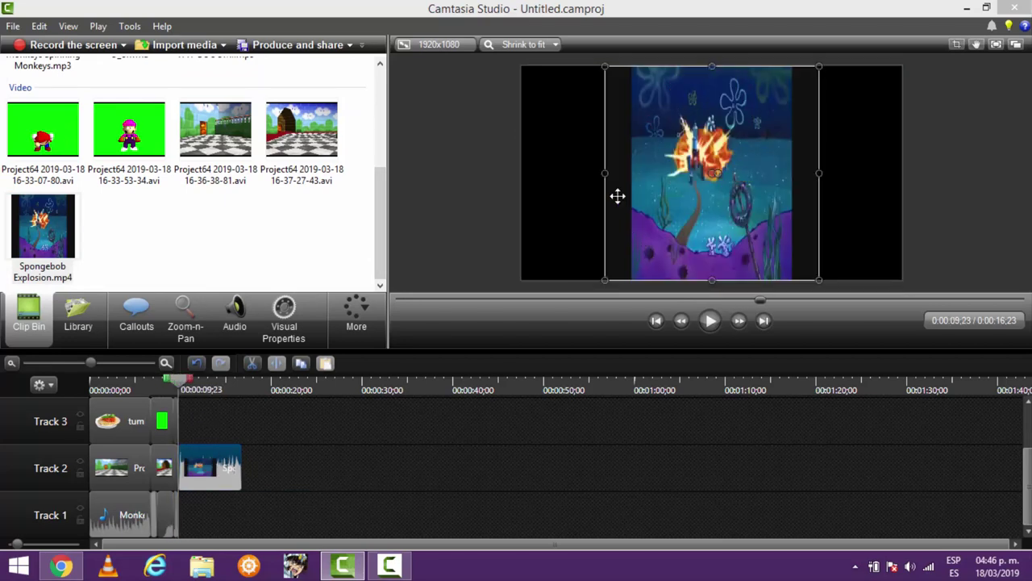
drag(604, 172, 474, 173)
drag(810, 173, 964, 158)
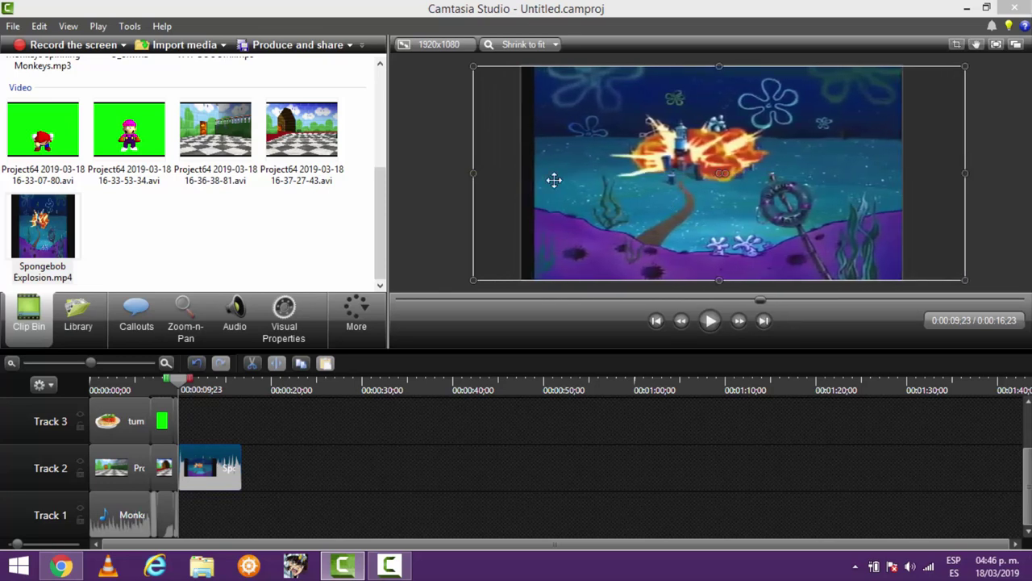
drag(473, 172, 459, 172)
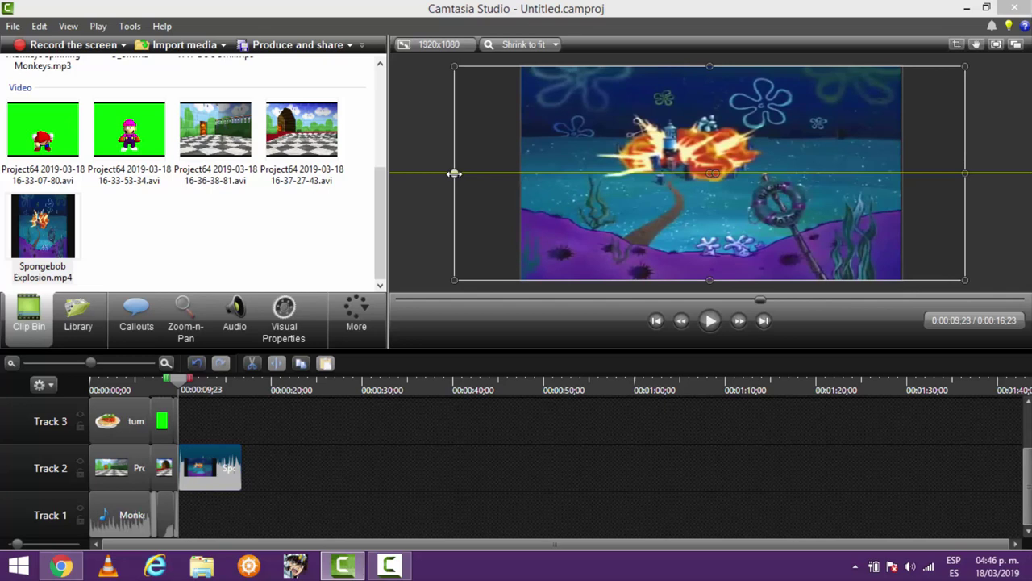
drag(455, 173, 455, 173)
drag(965, 172, 967, 172)
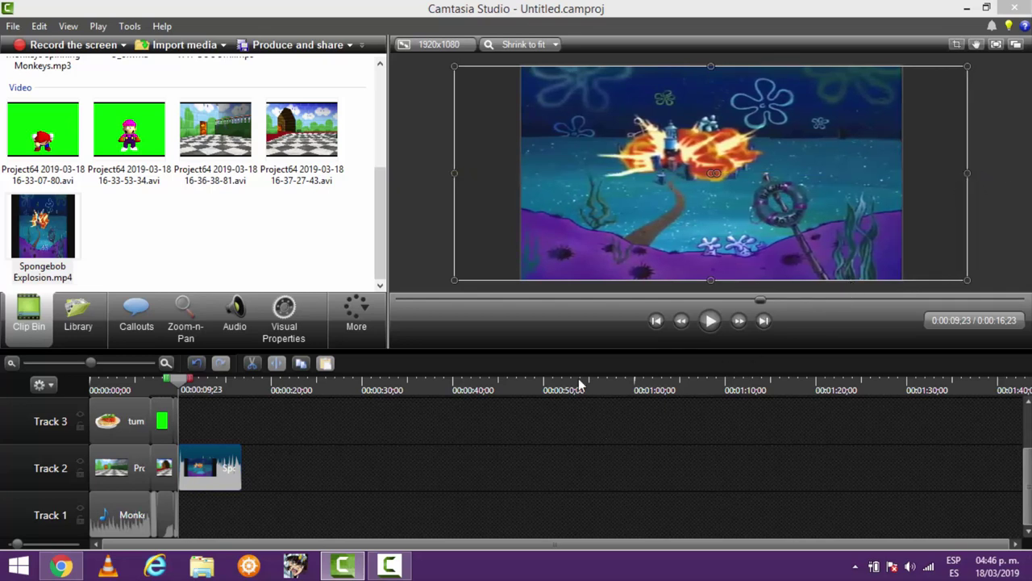
drag(454, 176, 455, 175)
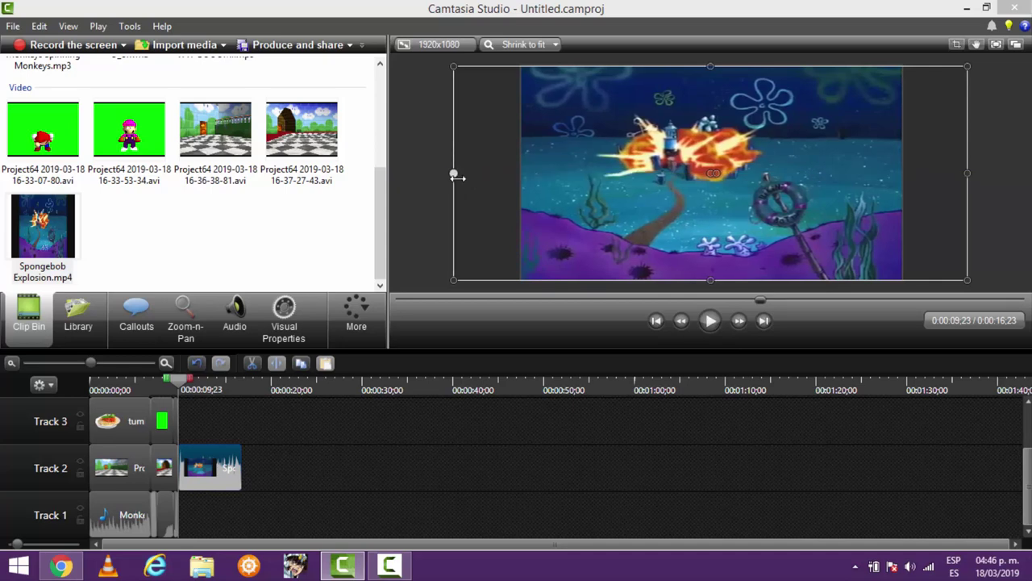
Split the Spongebob Explosion clip on Track 2 at 0:00:10;00
click(742, 322)
click(742, 323)
click(742, 322)
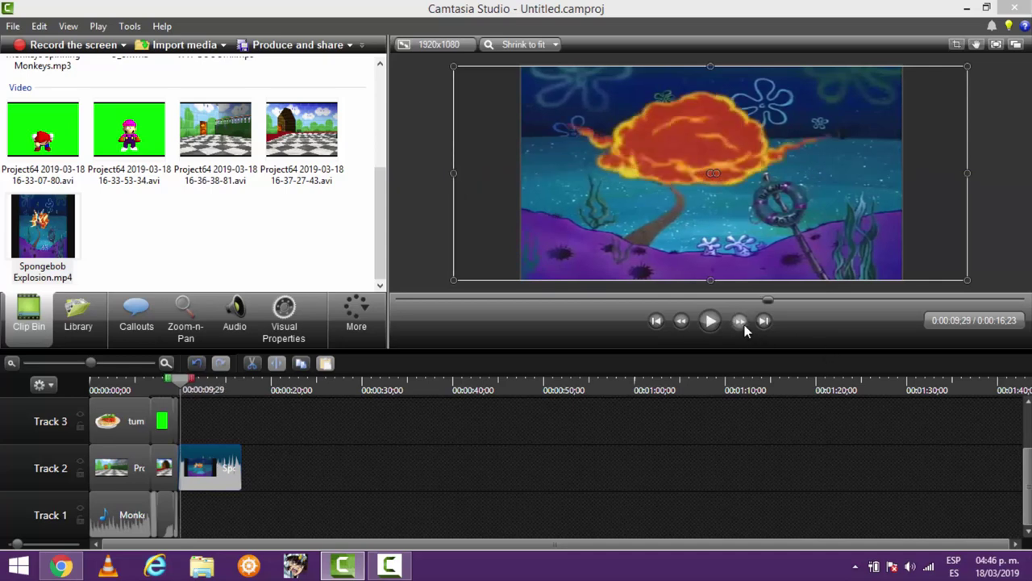
click(742, 323)
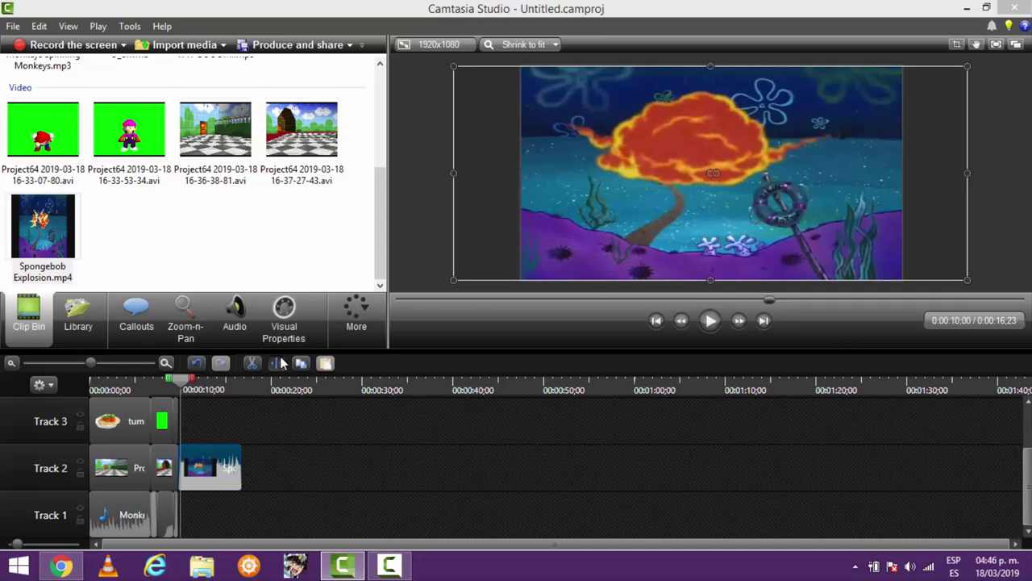
click(280, 363)
Delete the short section before the cut in the Spongebob Explosion clip and move the remainder back against the background clip
click(203, 459)
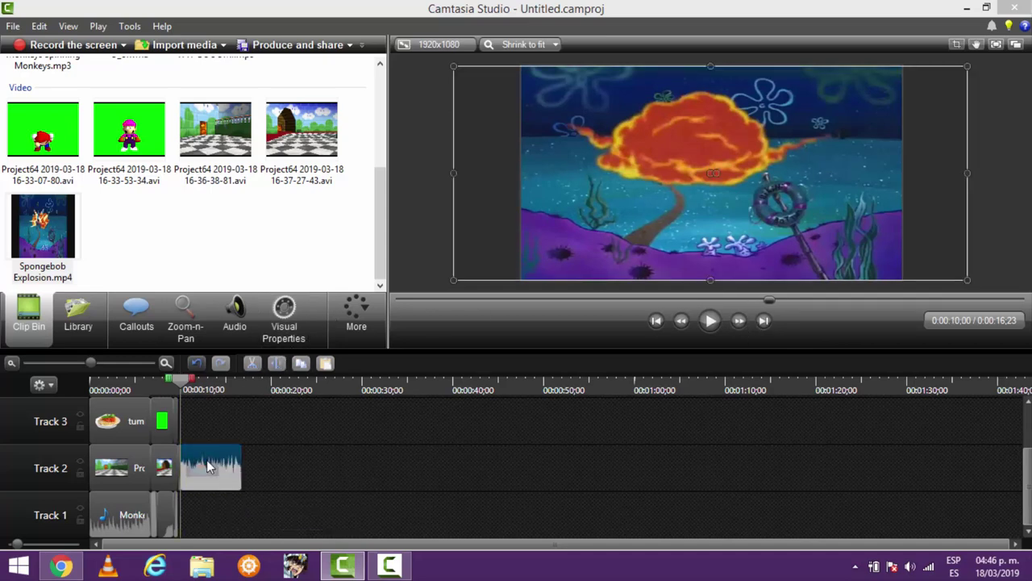
right_click(177, 456)
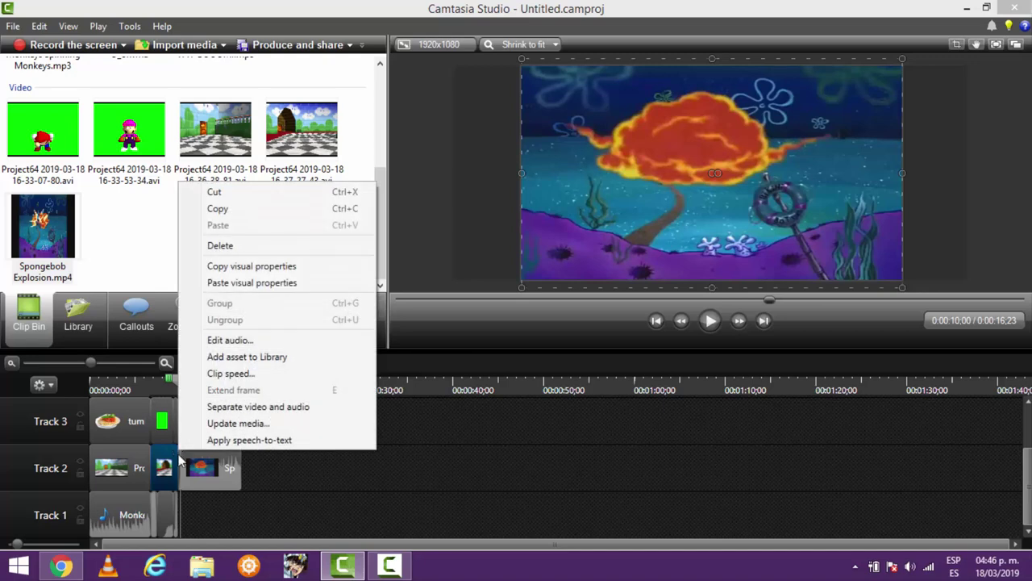
right_click(179, 460)
key(Escape)
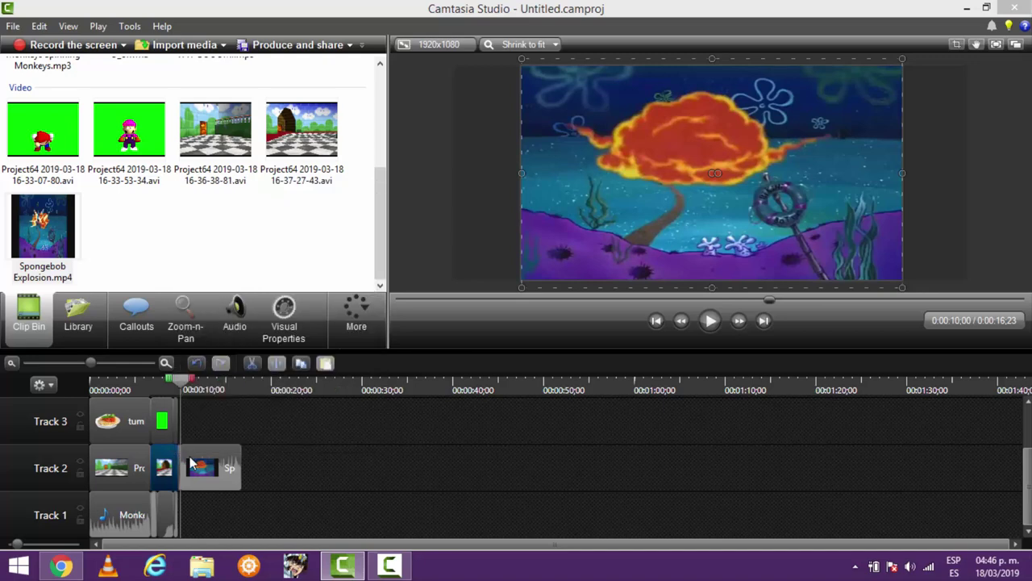
drag(179, 460, 207, 465)
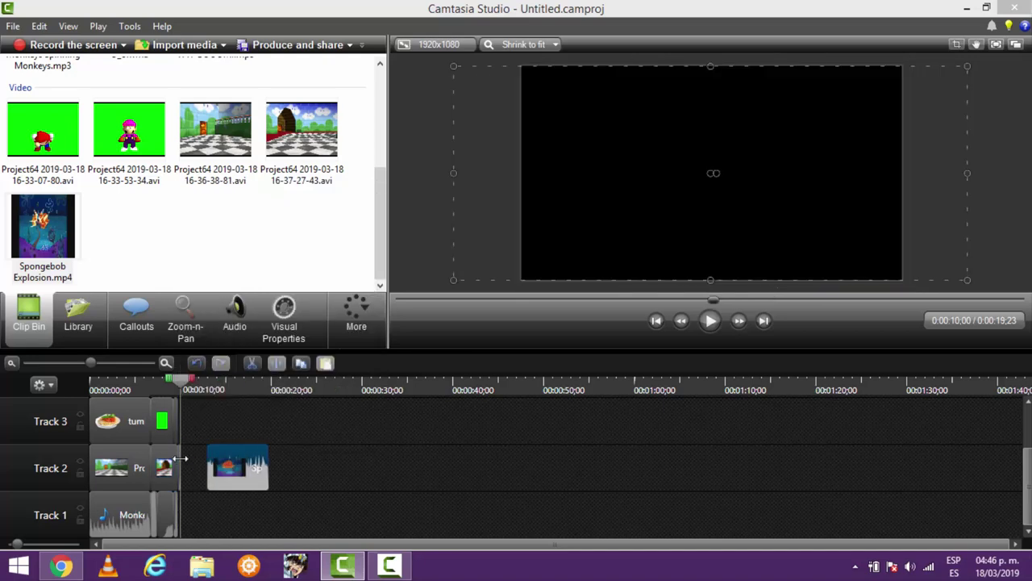
right_click(178, 457)
click(219, 249)
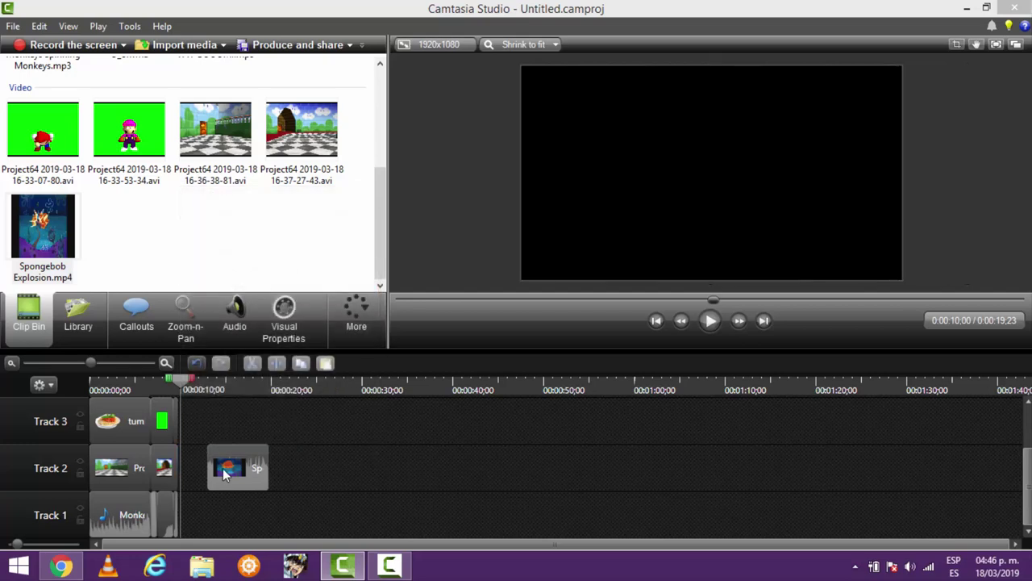
drag(224, 474, 196, 474)
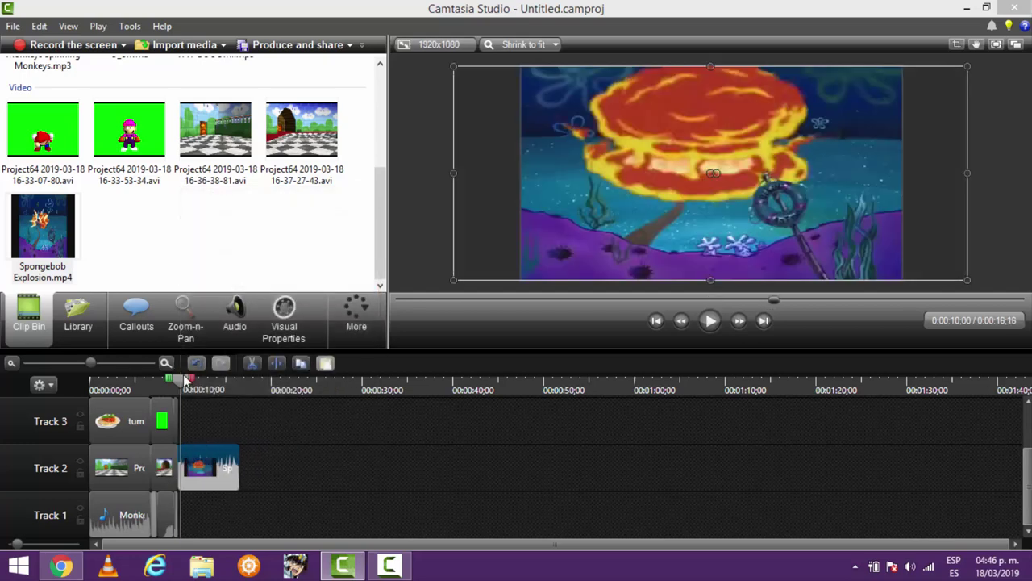
Return the playhead to the start and set up producing the video with the MP4 with Smart Player (up to 480p) preset
mouse_move(208, 380)
mouse_down()
mouse_move(238, 384)
mouse_move(228, 379)
mouse_up()
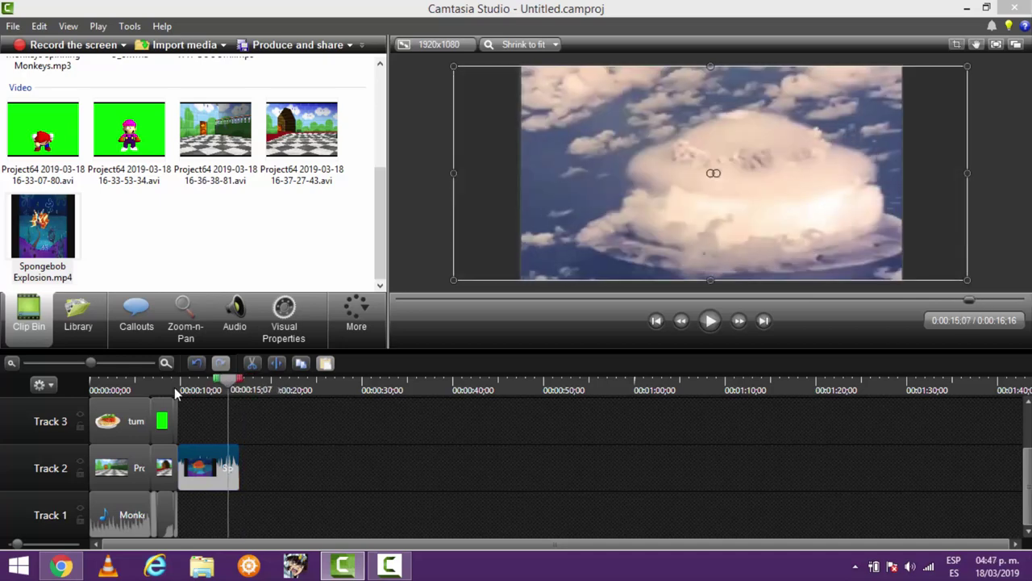
key(ctrl+Home)
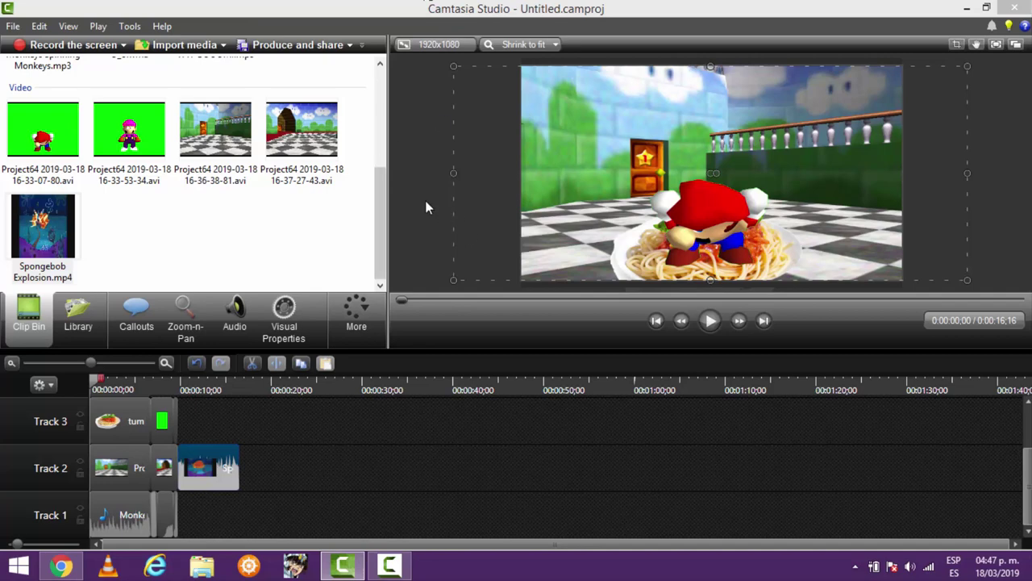
click(280, 49)
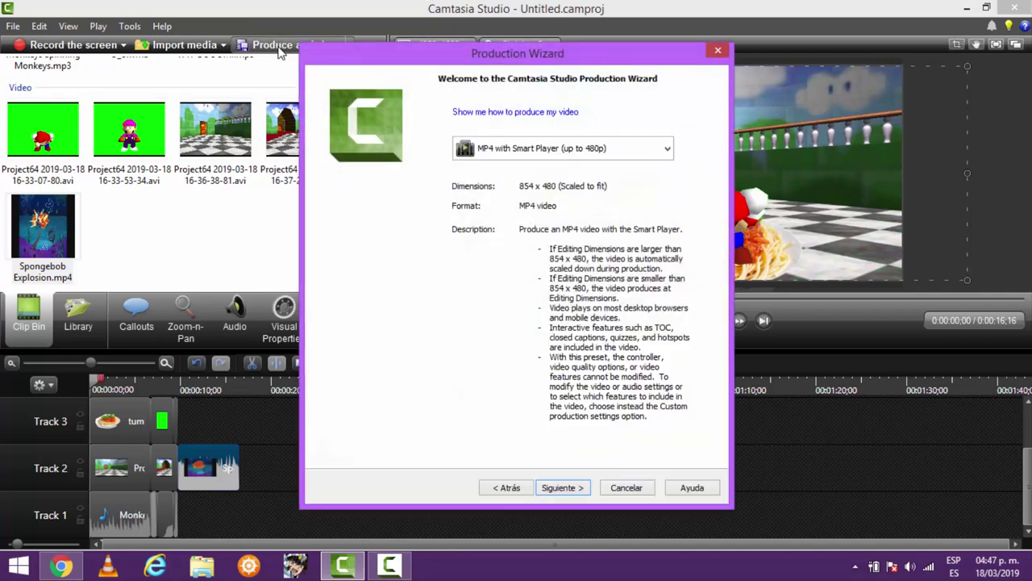
click(555, 152)
click(555, 358)
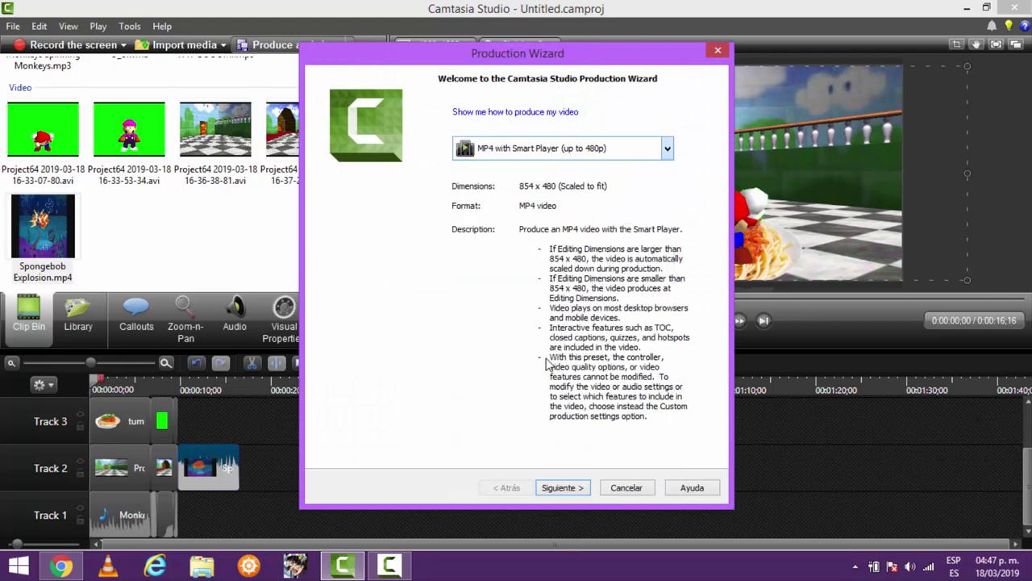
click(563, 488)
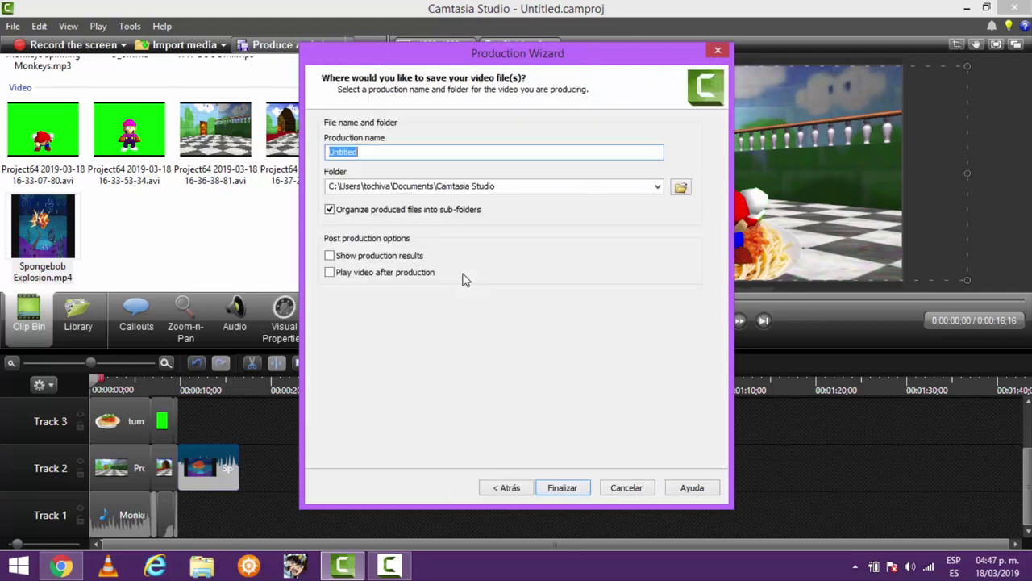
Name the production "tutorial", turn off organizing produced files into sub-folders, and start producing the video
click(354, 210)
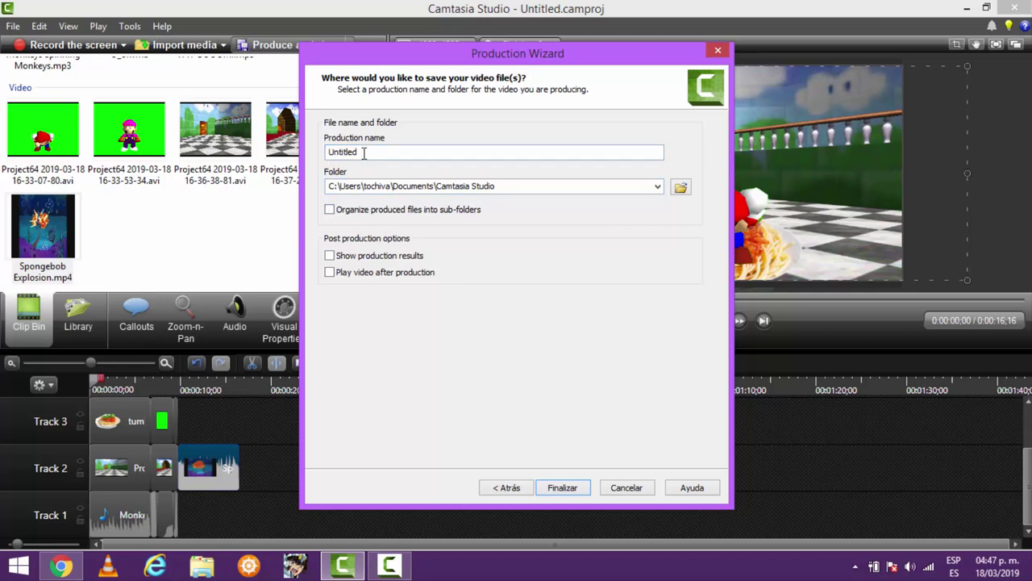
drag(363, 154, 323, 152)
text(tutorial)
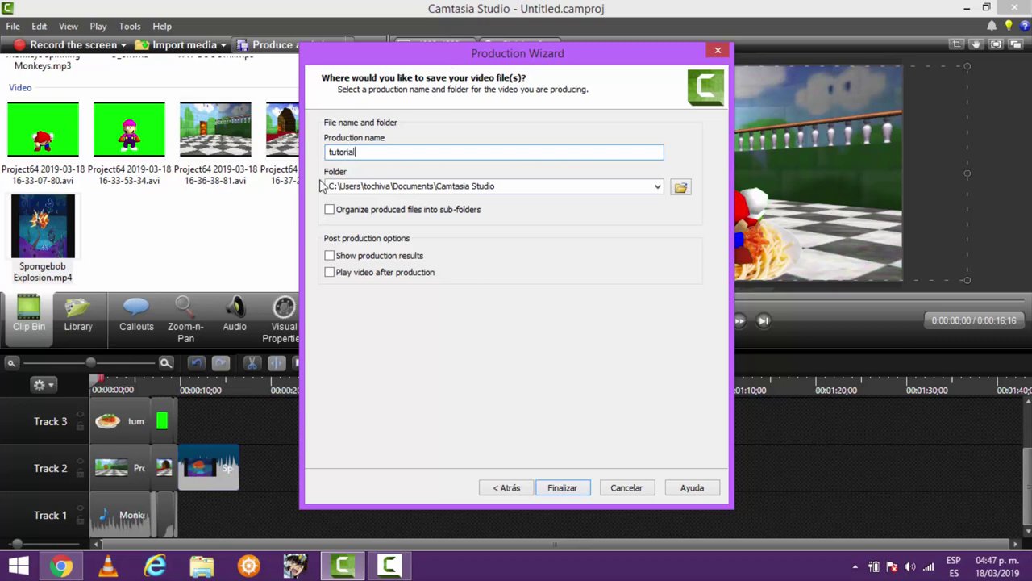
click(565, 488)
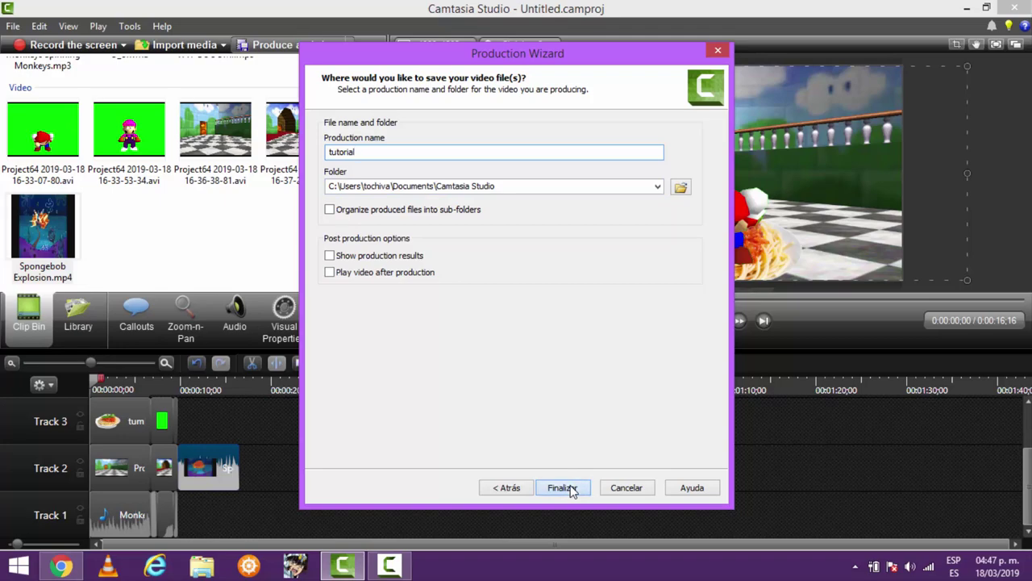